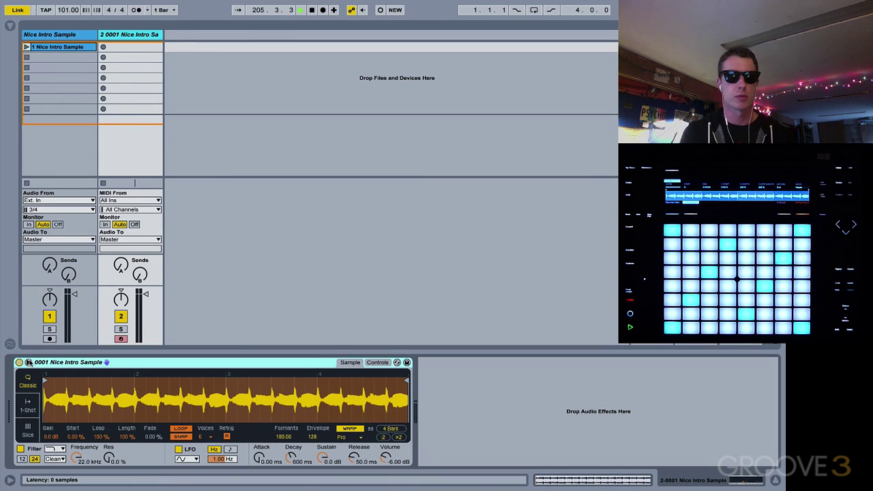
- Expand Simpler to full view and audition the start and end markers, leaving the whole waveform playing
left_click(28, 362)
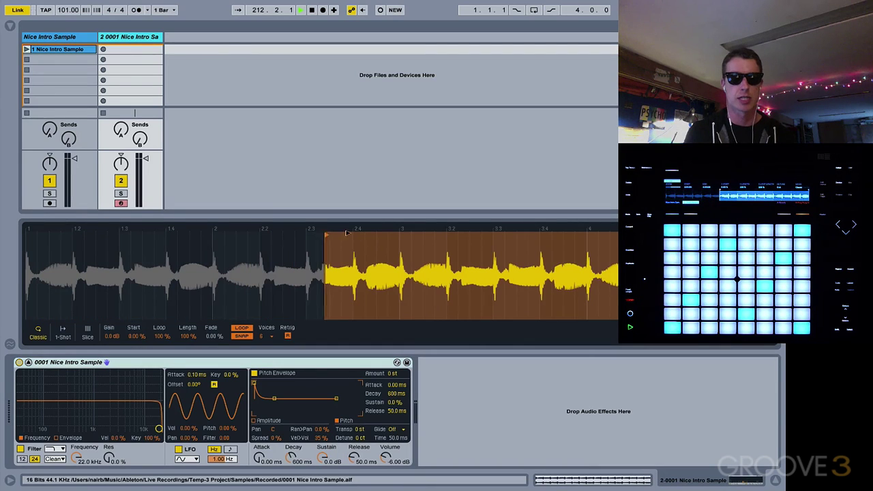
mouse_move(458, 222)
left_mouse_down()
mouse_move(600, 226)
mouse_move(39, 228)
mouse_move(26, 212)
left_mouse_up()
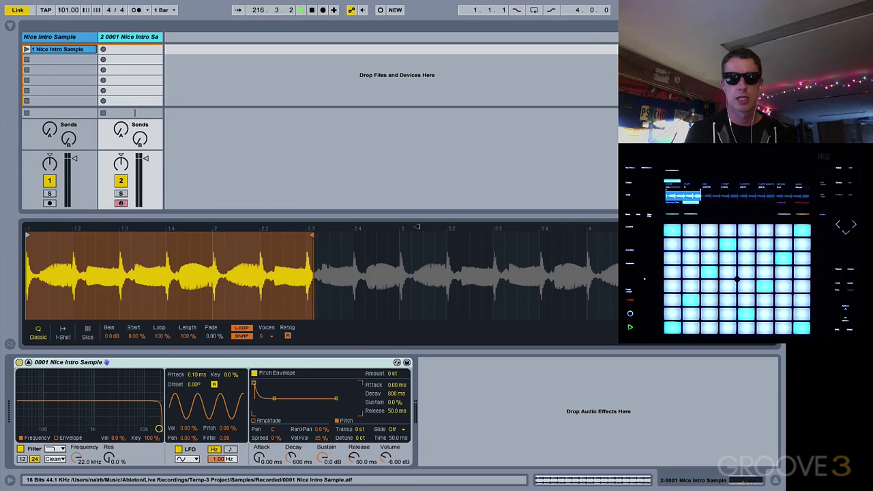
mouse_move(417, 227)
left_mouse_down()
mouse_move(617, 228)
mouse_move(117, 229)
left_mouse_up()
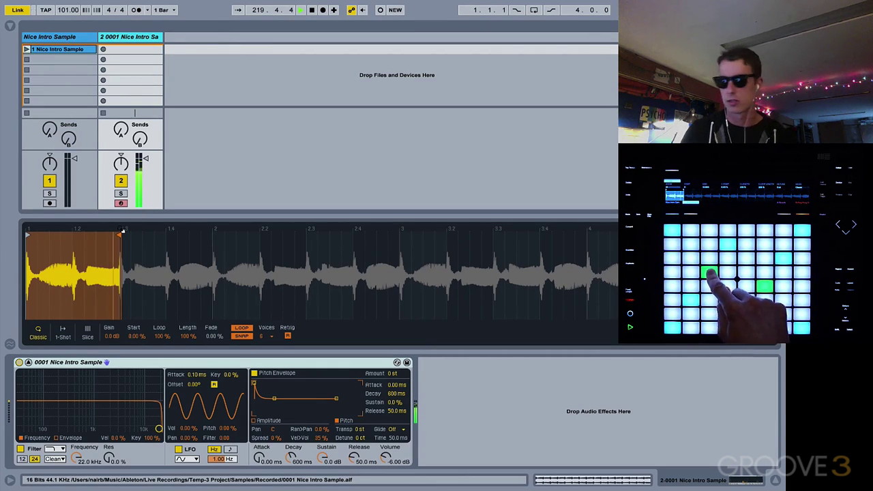
mouse_move(122, 232)
left_mouse_down()
mouse_move(37, 229)
mouse_move(634, 230)
left_mouse_up()
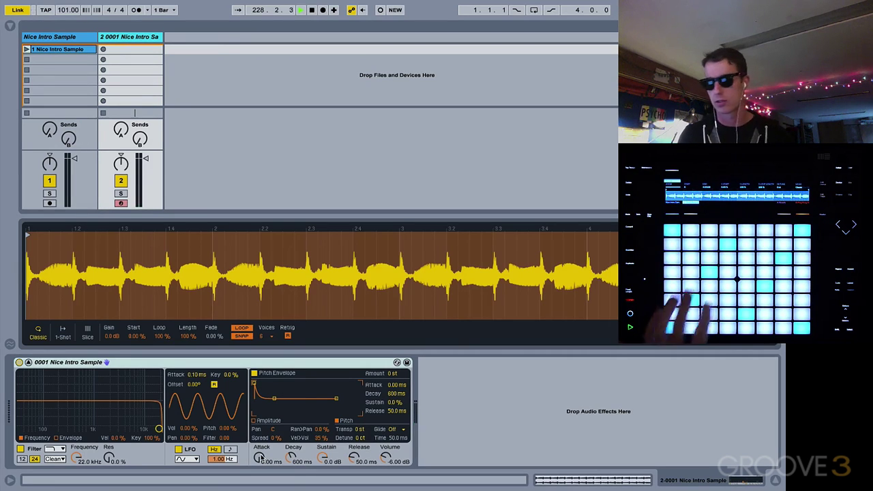
- Try a longer amp attack, return it, and set the amp envelope release to 112 ms
left_click_drag(259, 458, 259, 443)
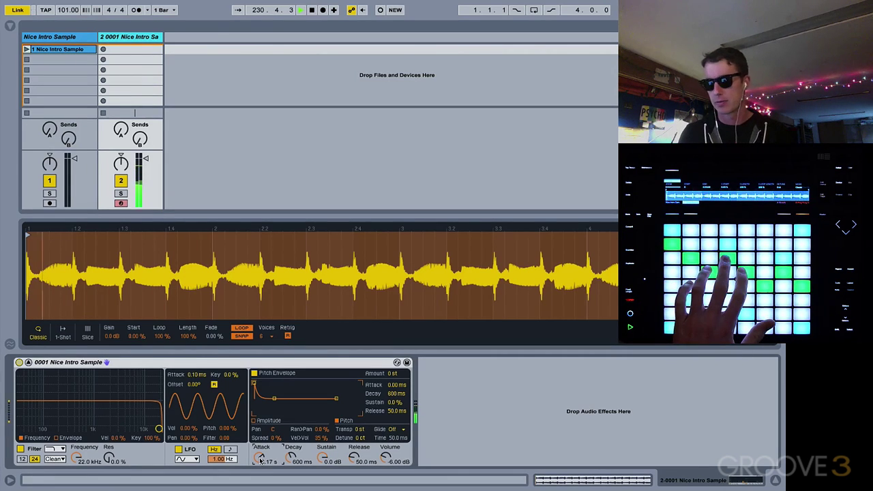
left_click_drag(260, 461, 260, 470)
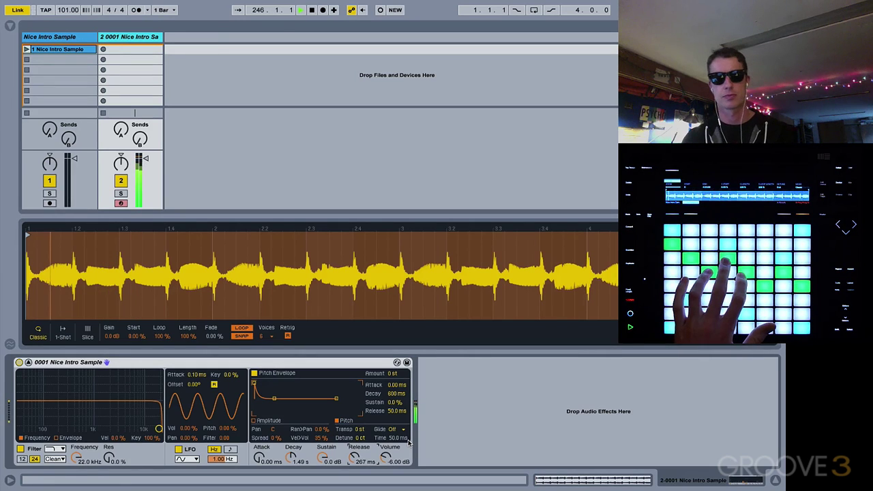
left_click_drag(354, 454, 354, 474)
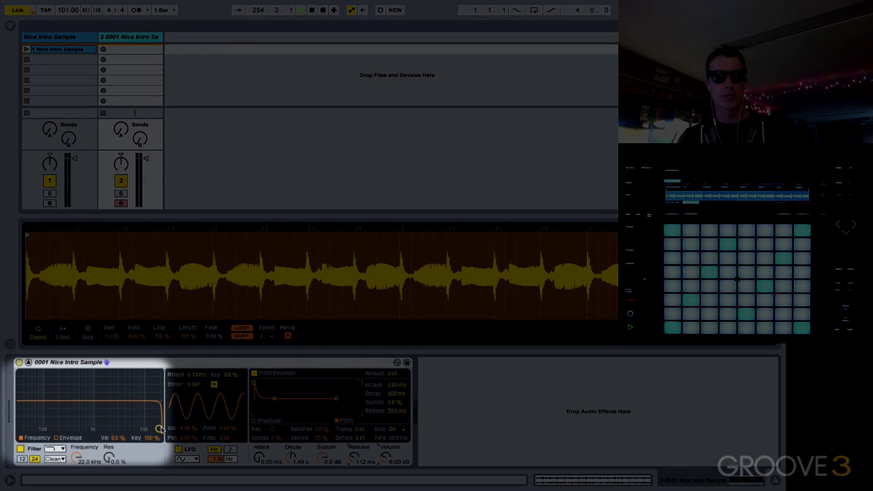
- Sweep the lowpass cutoff down, then switch to highpass with lower cutoff and more resonance
mouse_move(158, 428)
left_mouse_down()
mouse_move(146, 401)
mouse_move(61, 374)
mouse_move(50, 412)
mouse_move(121, 389)
mouse_move(152, 393)
mouse_move(67, 398)
mouse_move(37, 383)
mouse_move(72, 399)
mouse_move(116, 390)
mouse_move(150, 397)
mouse_move(20, 383)
mouse_move(120, 394)
mouse_move(157, 409)
mouse_move(152, 426)
left_mouse_up()
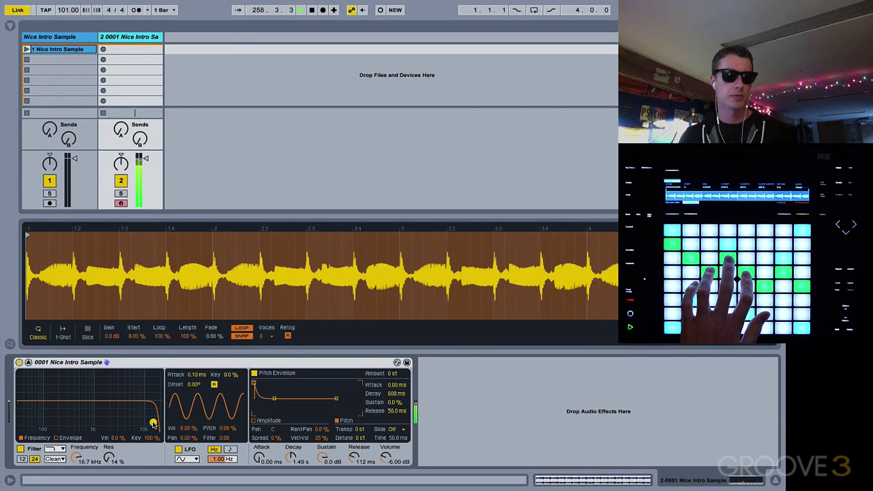
left_click(54, 450)
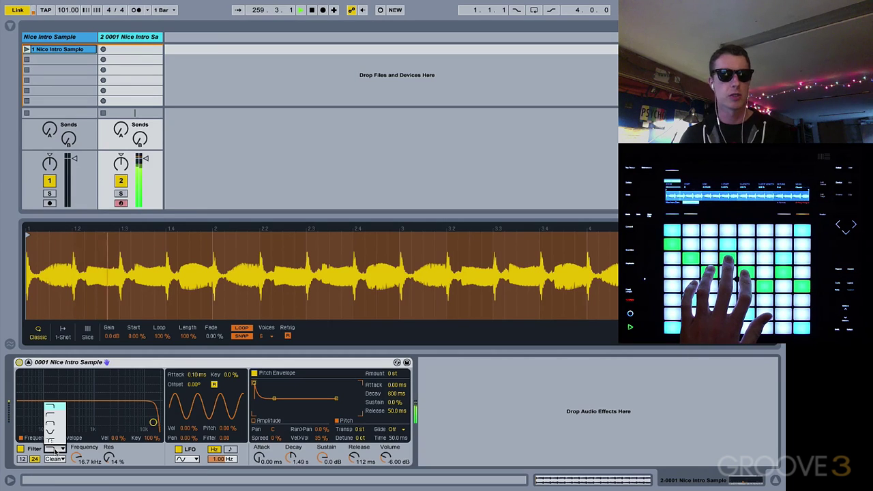
left_click(57, 427)
left_click_drag(153, 423, 65, 430)
- Switch the filter to bandpass and then notch, tuning frequency and resonance each time
left_click(60, 448)
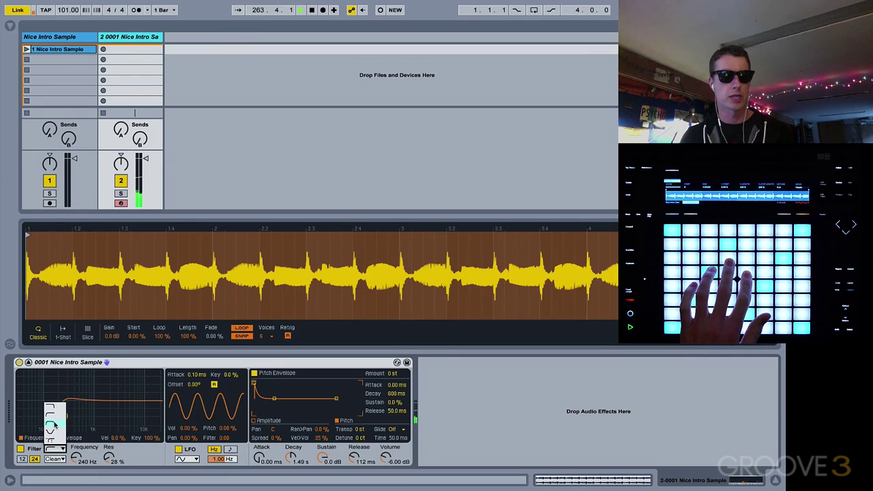
left_click(53, 424)
mouse_move(58, 416)
left_mouse_down()
mouse_move(91, 403)
mouse_move(33, 412)
mouse_move(84, 411)
mouse_move(121, 396)
mouse_move(68, 408)
left_mouse_up()
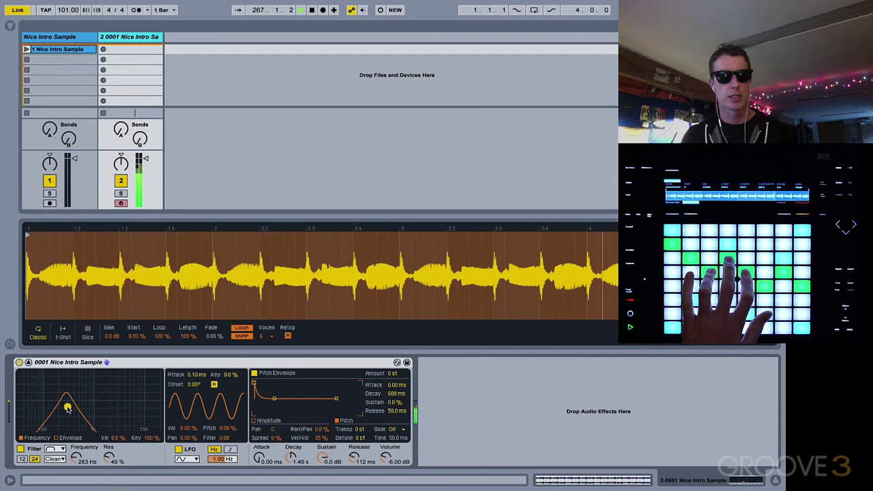
left_click(56, 450)
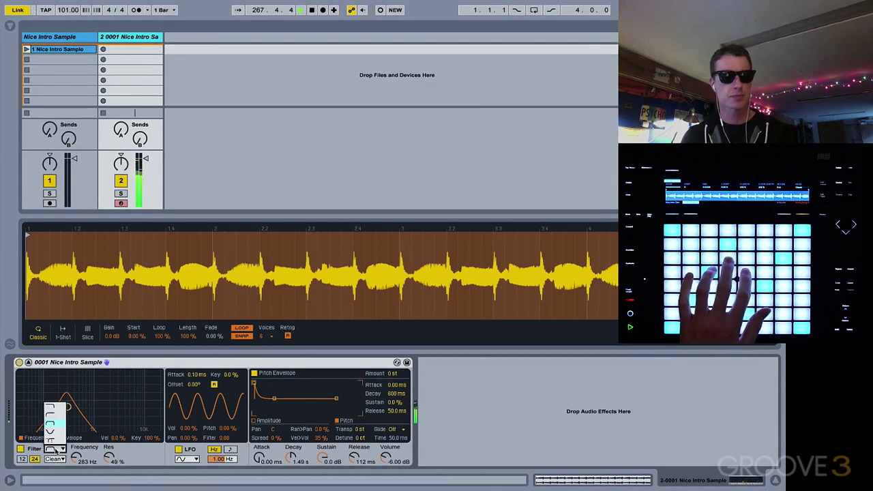
left_click(54, 432)
left_click_drag(67, 407, 71, 411)
- Sweep the notch filter to 577 Hz with 57% resonance, then choose the Morph type
left_click(61, 449)
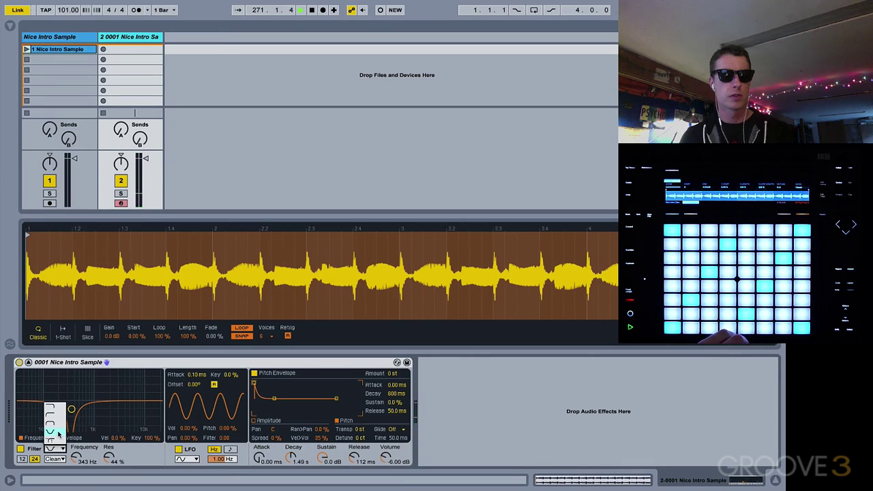
left_click(59, 434)
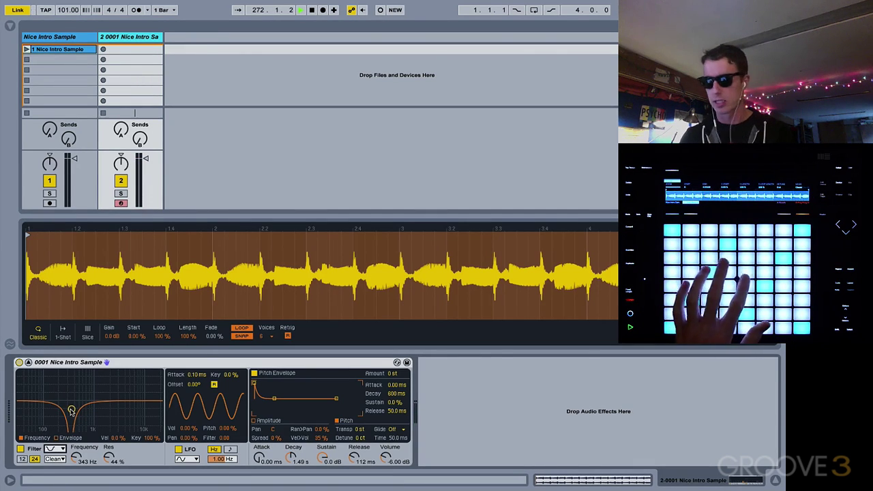
mouse_move(70, 411)
left_mouse_down()
mouse_move(28, 405)
mouse_move(64, 424)
mouse_move(96, 427)
mouse_move(102, 421)
mouse_move(82, 403)
left_mouse_up()
left_click(55, 448)
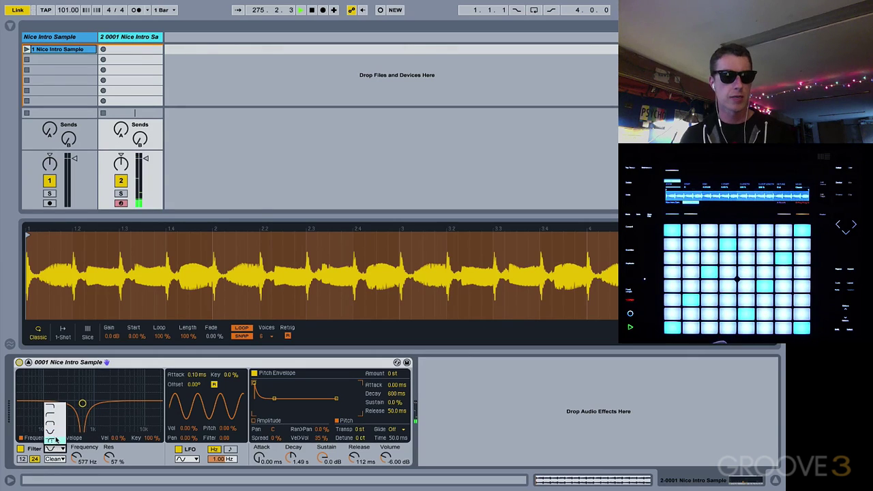
left_click(56, 440)
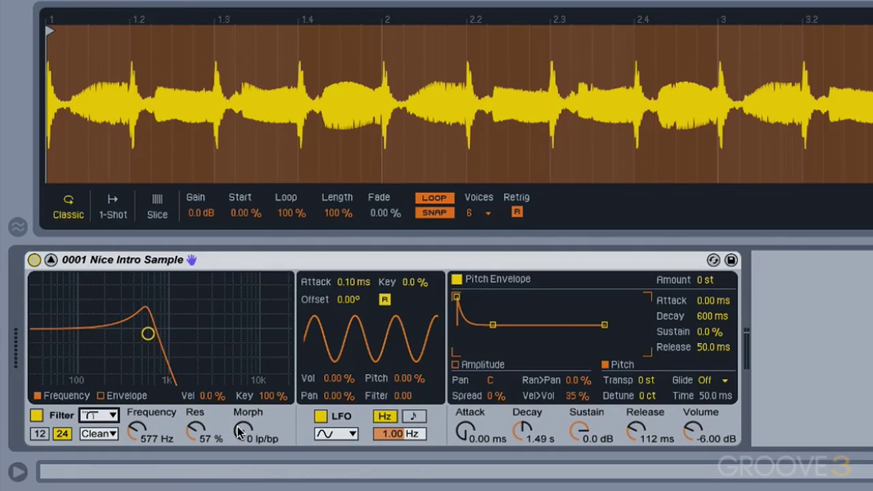
- Turn the Morph amount toward notch, then return to lowpass at 8.67 kHz with 5.2% resonance
left_click(238, 428)
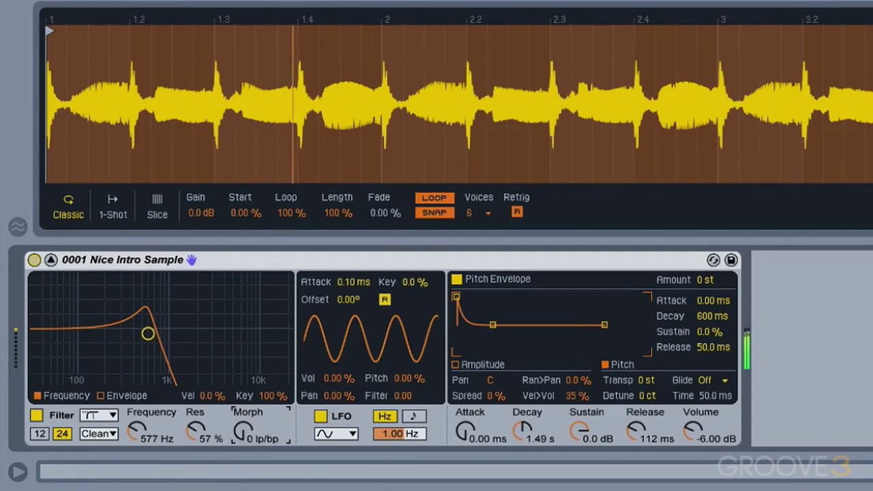
mouse_move(237, 428)
left_mouse_down()
mouse_move(237, 307)
mouse_move(237, 437)
left_mouse_up()
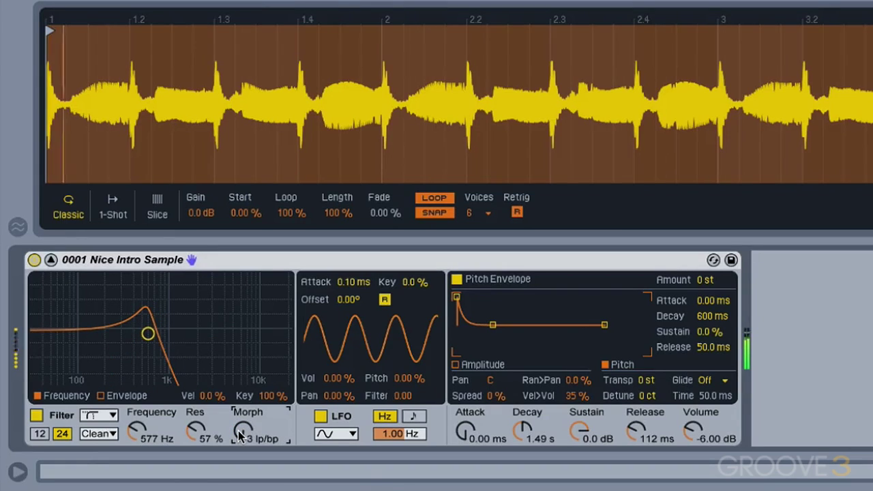
left_click(109, 417)
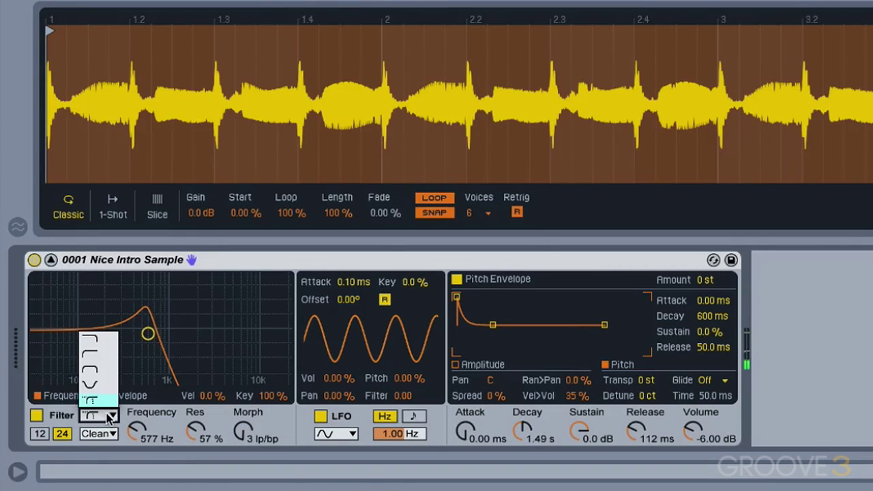
left_click(103, 341)
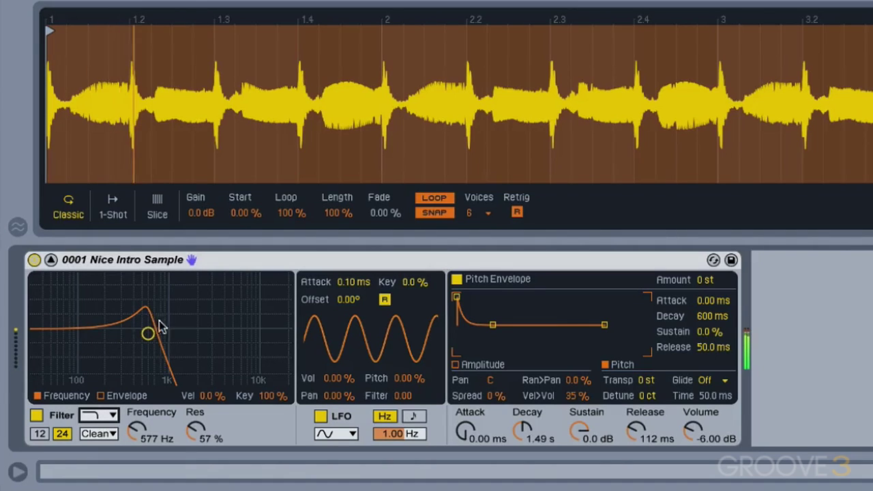
left_click_drag(147, 333, 250, 374)
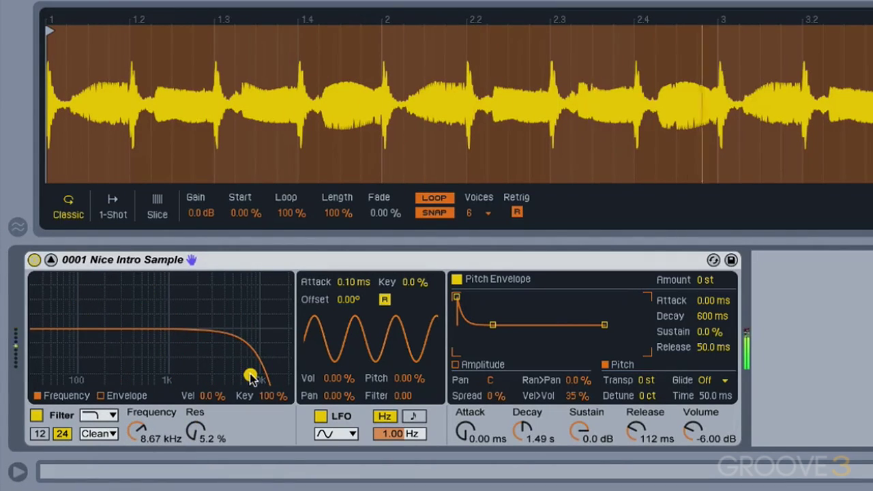
left_click(99, 435)
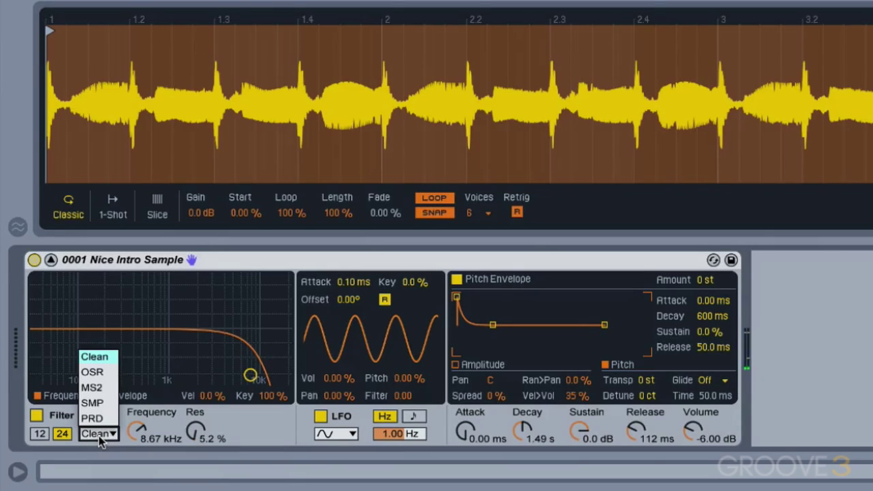
- Select the MS2 circuit, try the Drive knob, and set cutoff to 1.35 kHz at 18% resonance
left_click(93, 387)
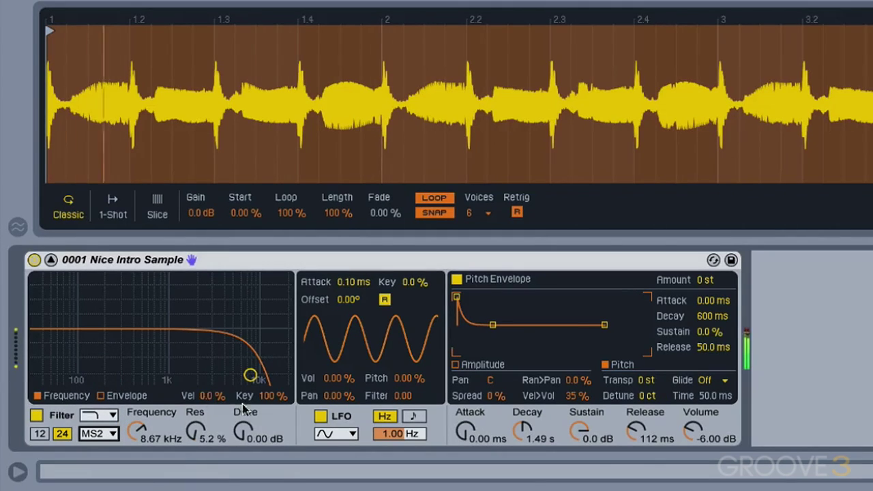
left_click_drag(243, 431, 243, 411)
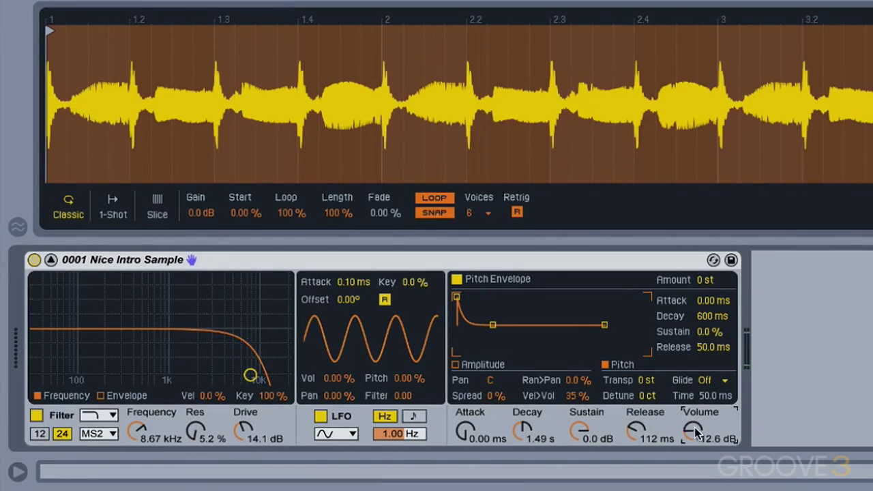
left_click_drag(244, 431, 244, 443)
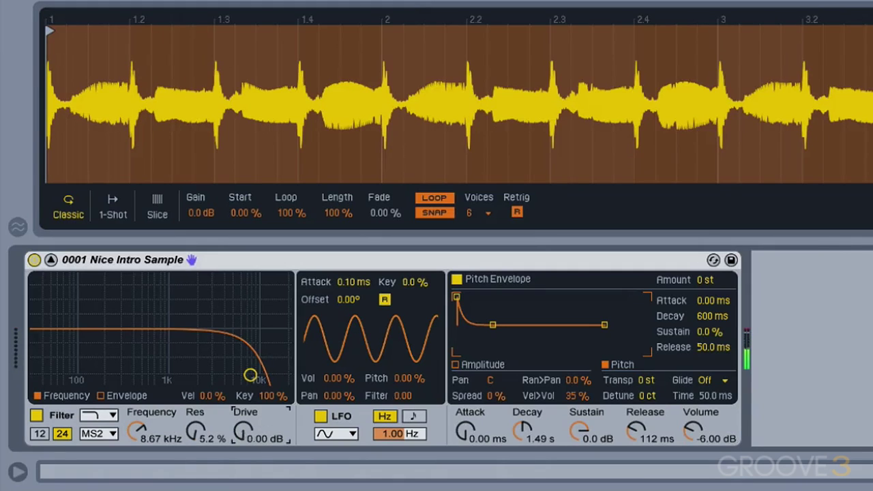
mouse_move(136, 429)
left_mouse_down()
mouse_move(136, 402)
mouse_move(137, 440)
left_mouse_up()
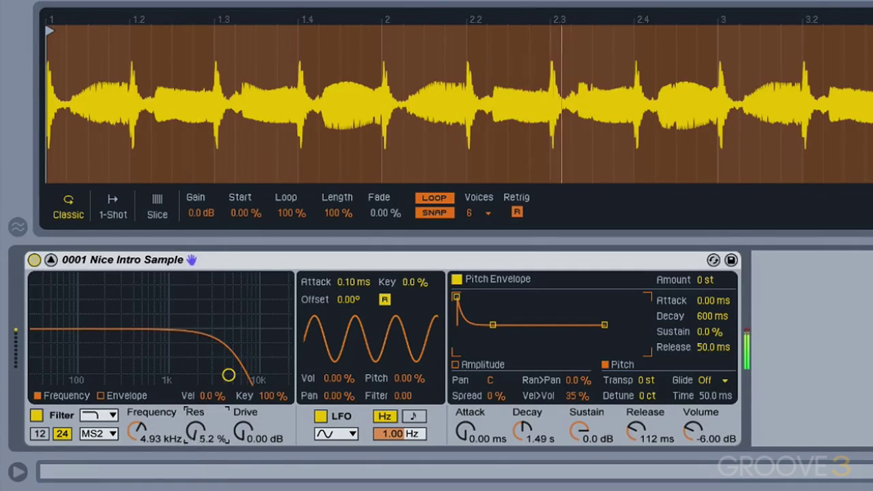
left_click_drag(196, 430, 196, 409)
left_click_drag(228, 343, 179, 364)
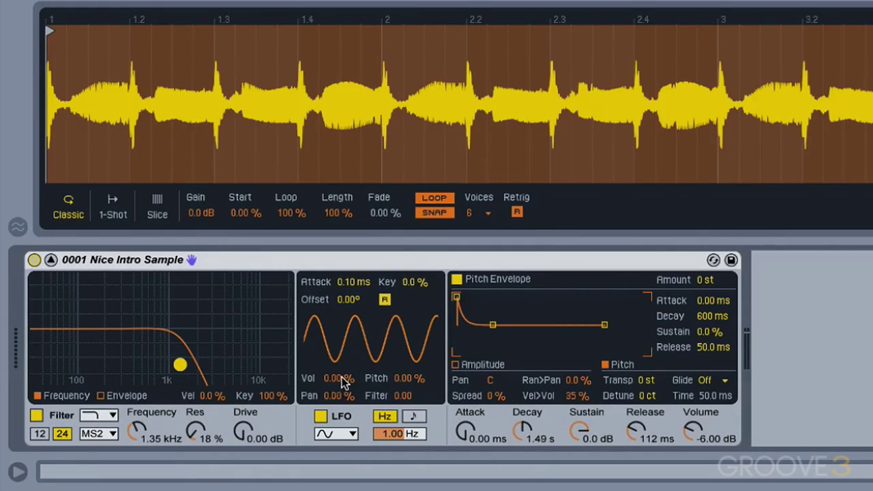
- Try LFO filter modulation and rate, audition square and saw shapes, ending on sine at 1.80 Hz
left_click_drag(400, 397, 400, 382)
mouse_move(405, 443)
left_mouse_down()
mouse_move(404, 409)
mouse_move(404, 457)
mouse_move(411, 434)
left_mouse_up()
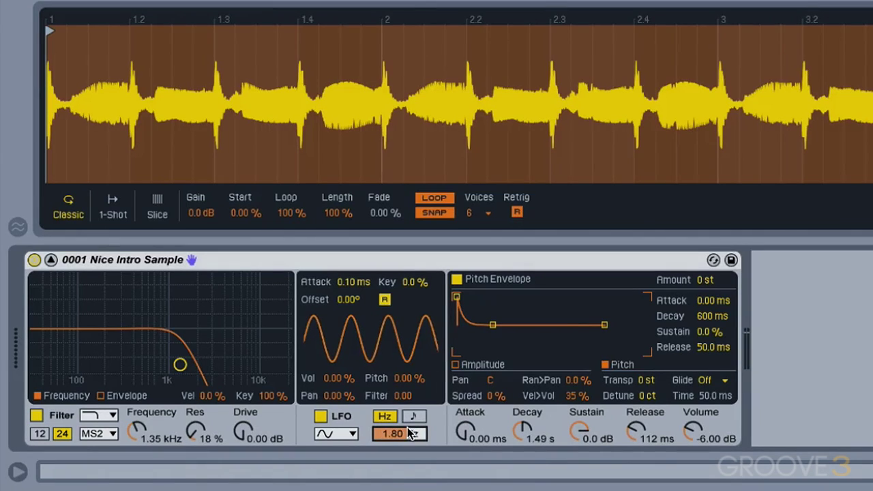
left_click(348, 434)
left_click(330, 357)
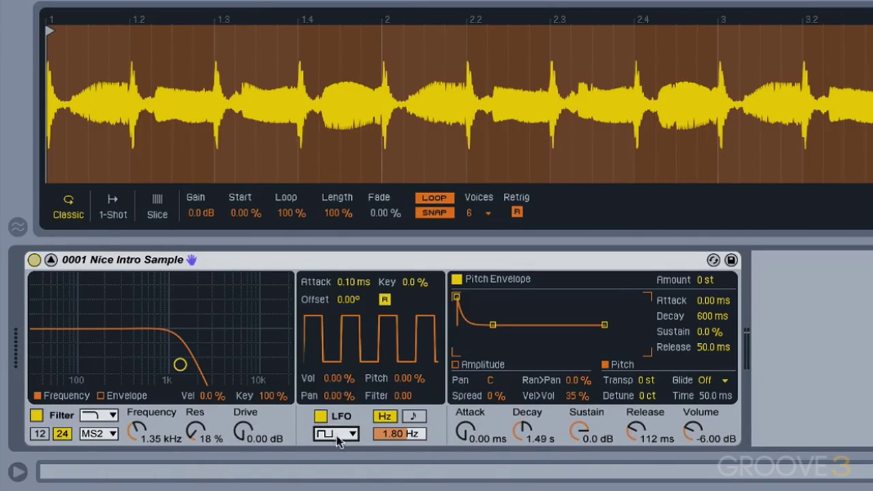
left_click(339, 439)
left_click(343, 389)
left_click(343, 434)
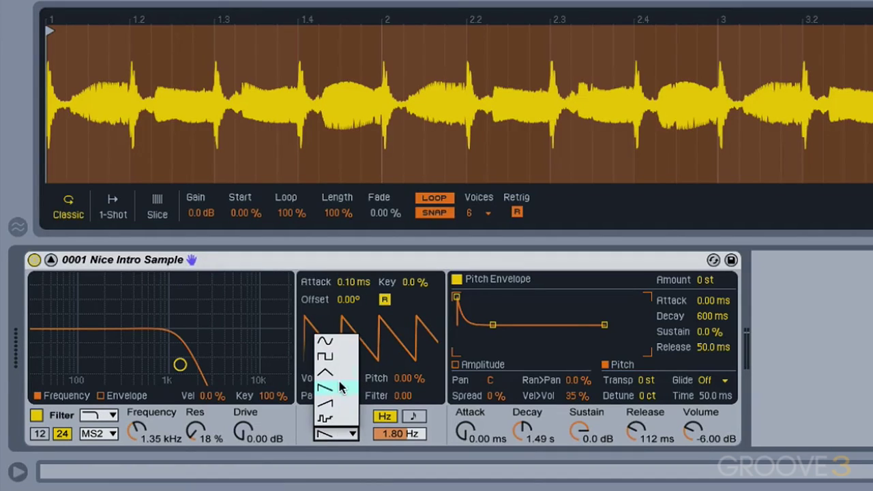
left_click(342, 348)
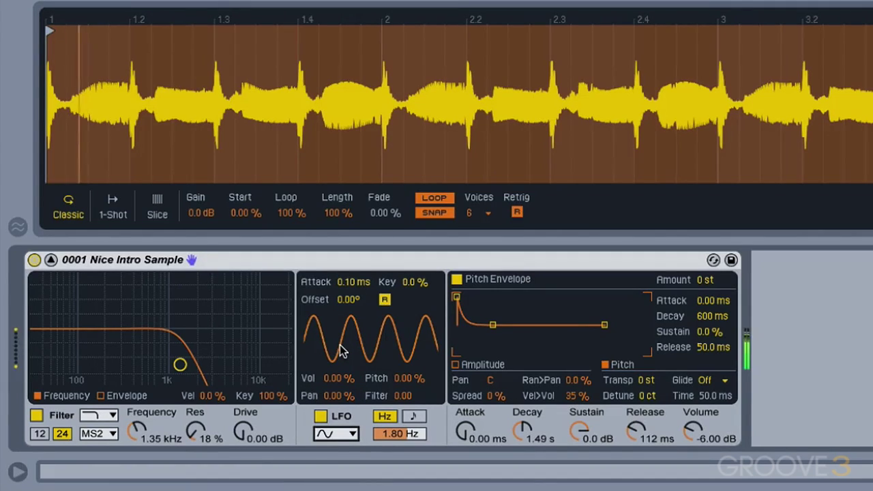
- Set LFO-to-filter to 24.0, the filter to 276 Hz at 68% resonance, and speed up the LFO
left_click_drag(402, 395, 403, 355)
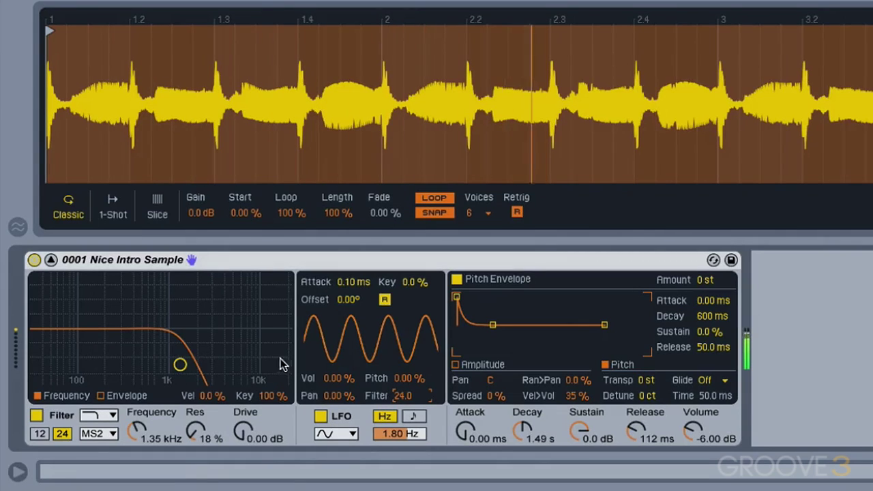
left_click_drag(180, 365, 120, 324)
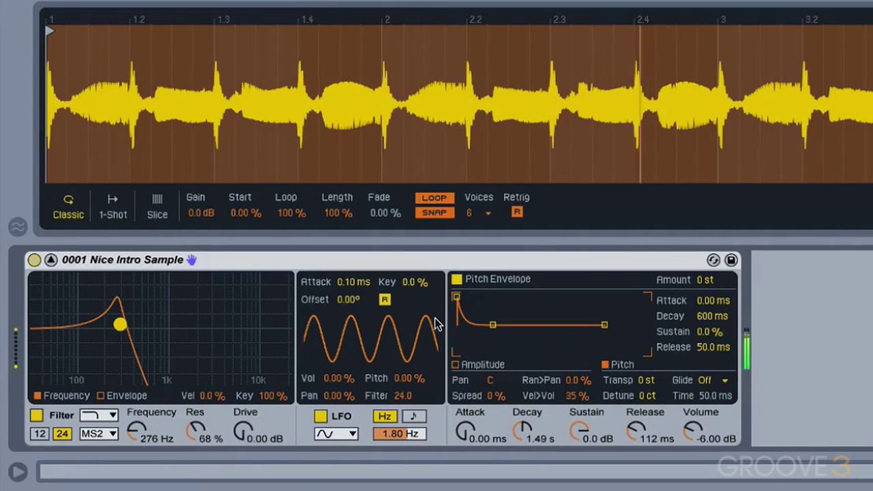
mouse_move(398, 433)
left_mouse_down()
mouse_move(399, 388)
mouse_move(399, 433)
mouse_move(399, 417)
left_mouse_up()
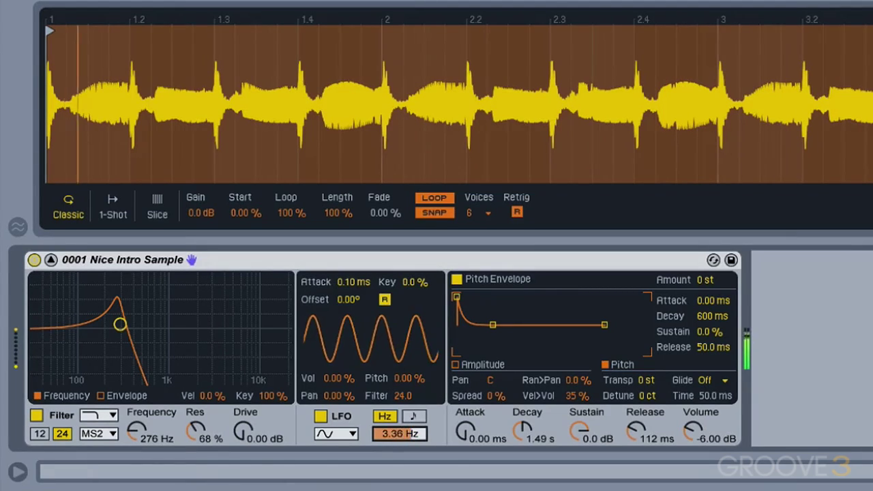
- Audition LFO shapes: square, triangle, rising saw, falling saw and sample-and-hold
left_click(348, 440)
left_click(326, 343)
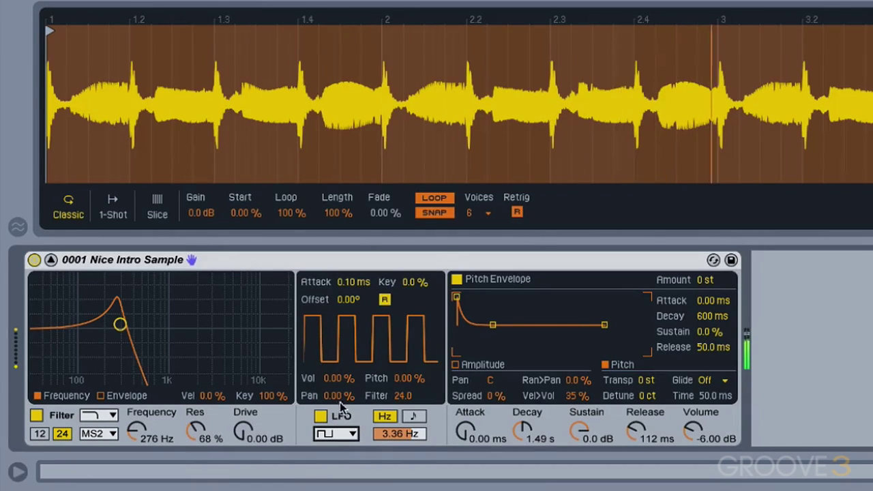
left_click(336, 436)
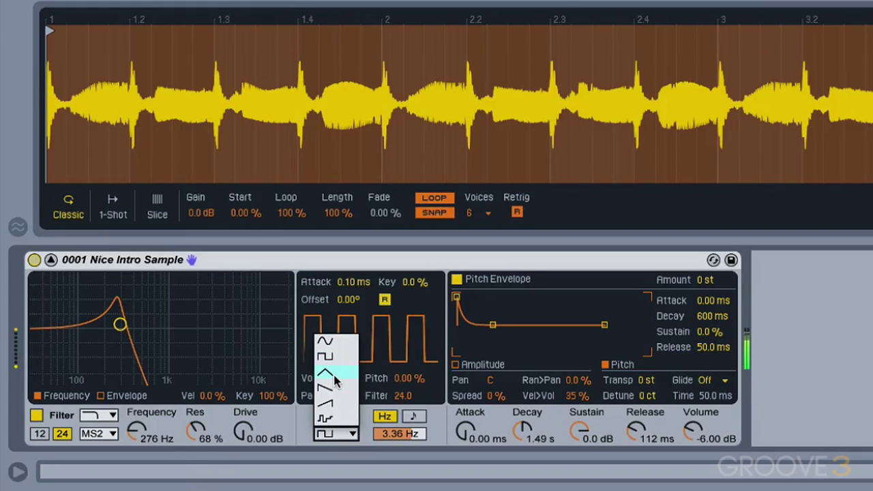
left_click(335, 379)
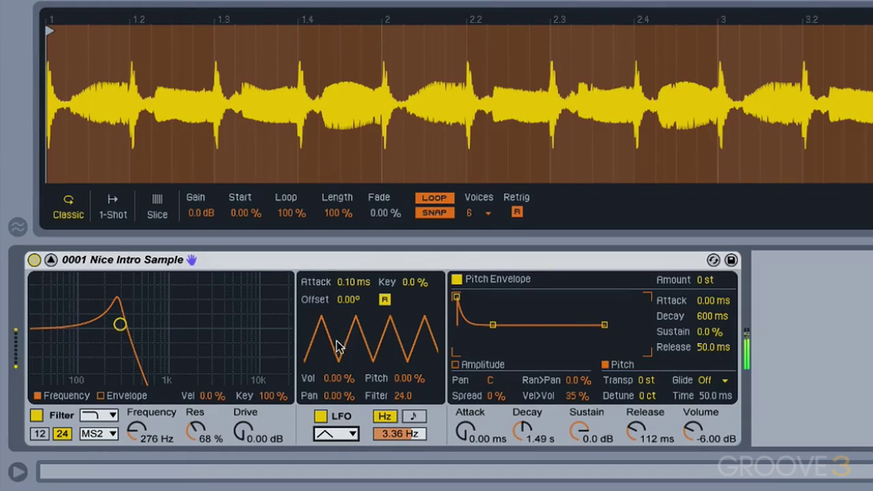
left_click(345, 431)
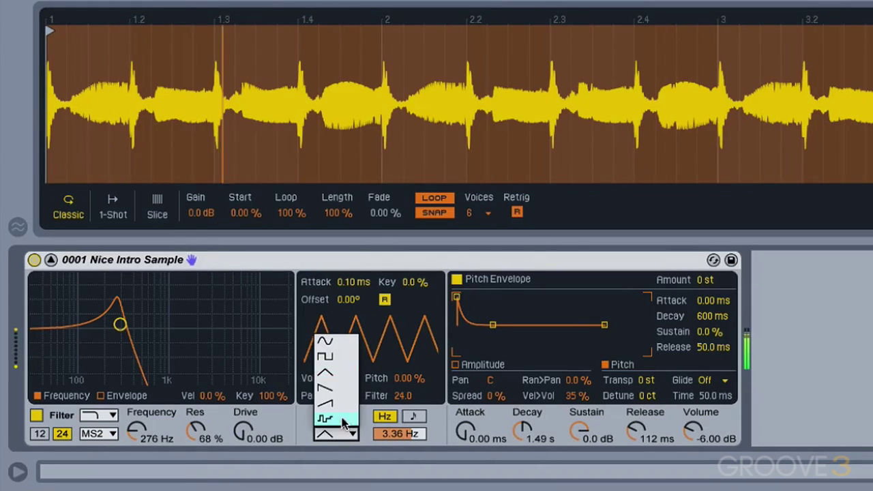
left_click(343, 400)
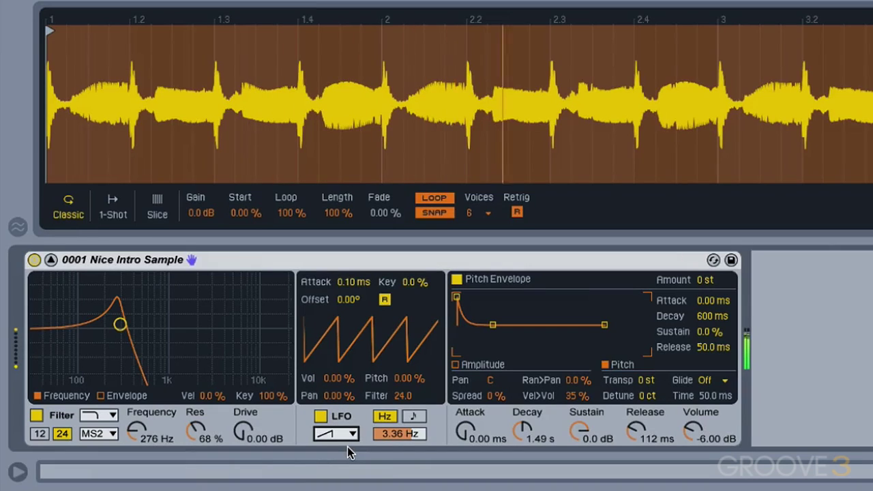
left_click(339, 435)
left_click(338, 393)
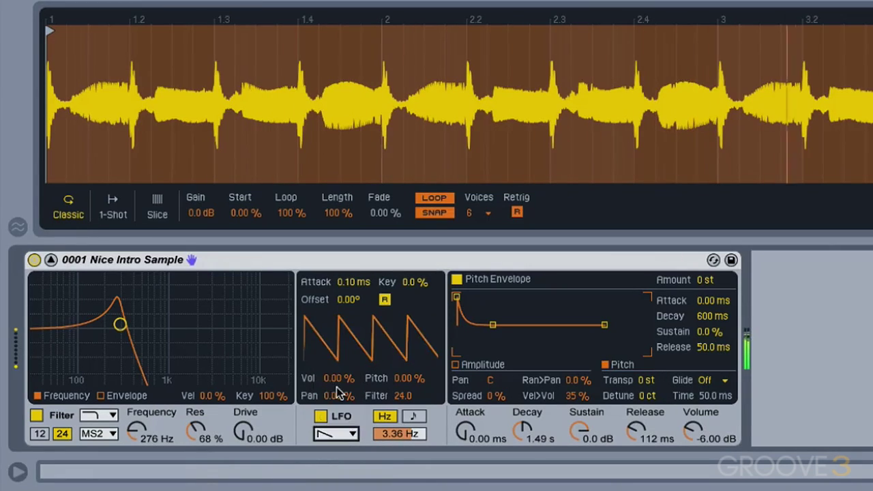
left_click(336, 433)
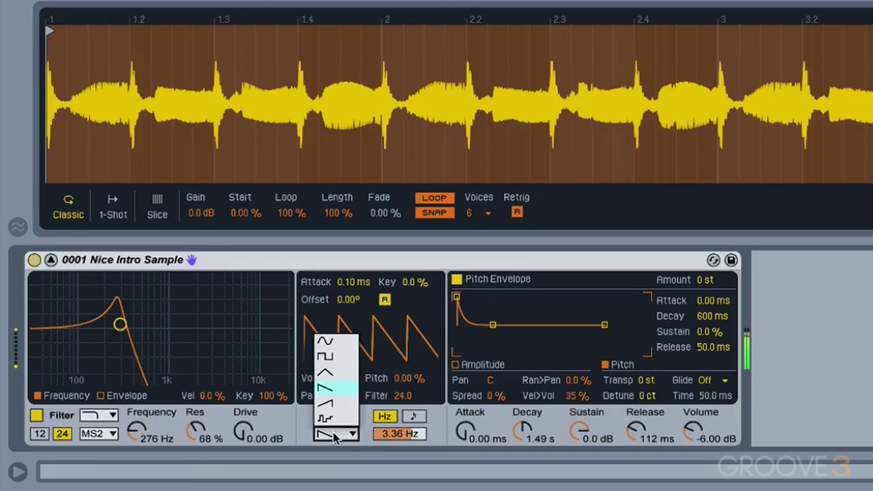
left_click(334, 418)
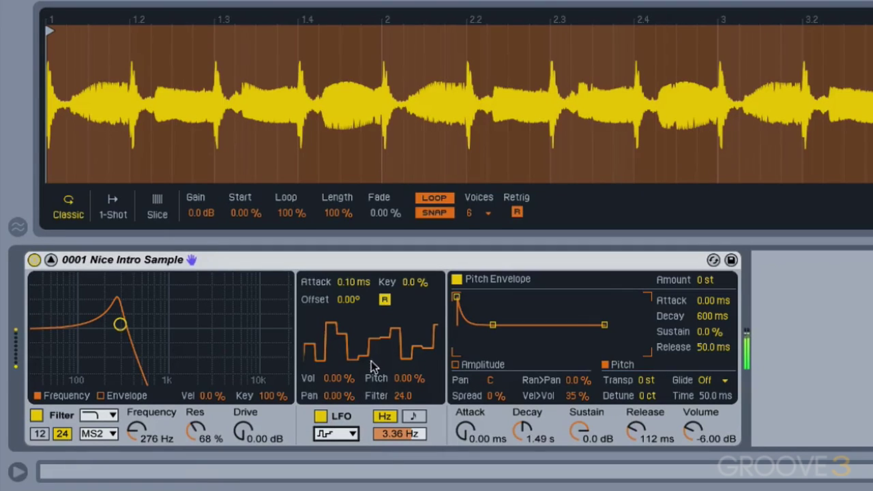
- Raise the LFO rate to 19.4 Hz, try tempo sync, then settle on square at 0.62 Hz
mouse_move(389, 434)
left_mouse_down()
mouse_move(389, 399)
mouse_move(390, 470)
mouse_move(417, 419)
mouse_move(410, 417)
mouse_move(410, 437)
mouse_move(386, 428)
mouse_move(386, 411)
mouse_move(386, 420)
left_mouse_up()
left_click(414, 417)
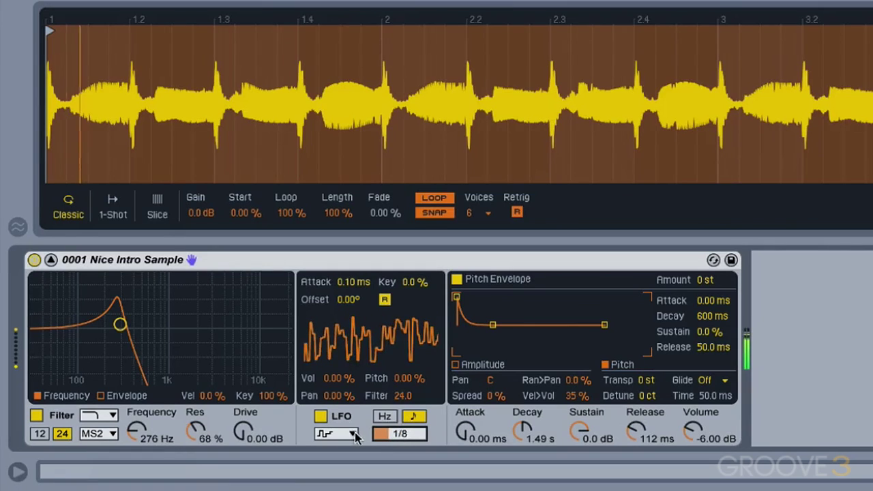
left_click(336, 434)
left_click(338, 360)
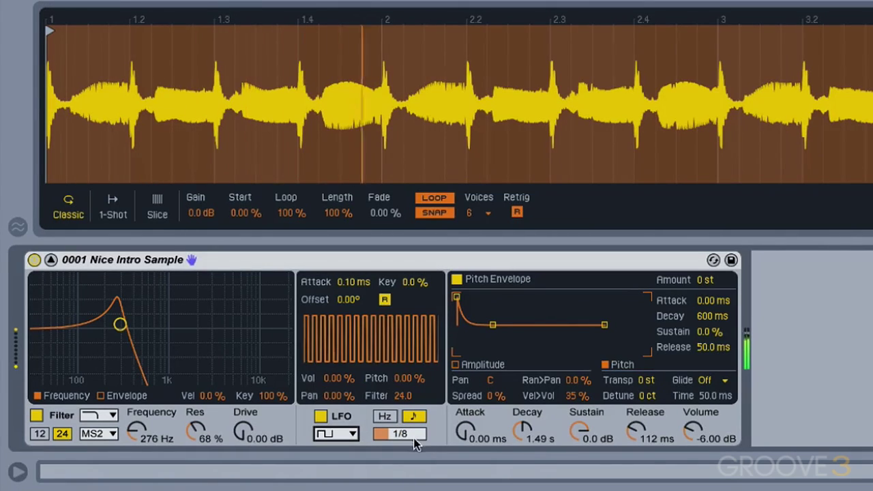
mouse_move(400, 433)
left_mouse_down()
mouse_move(400, 454)
mouse_move(400, 396)
mouse_move(399, 436)
left_mouse_up()
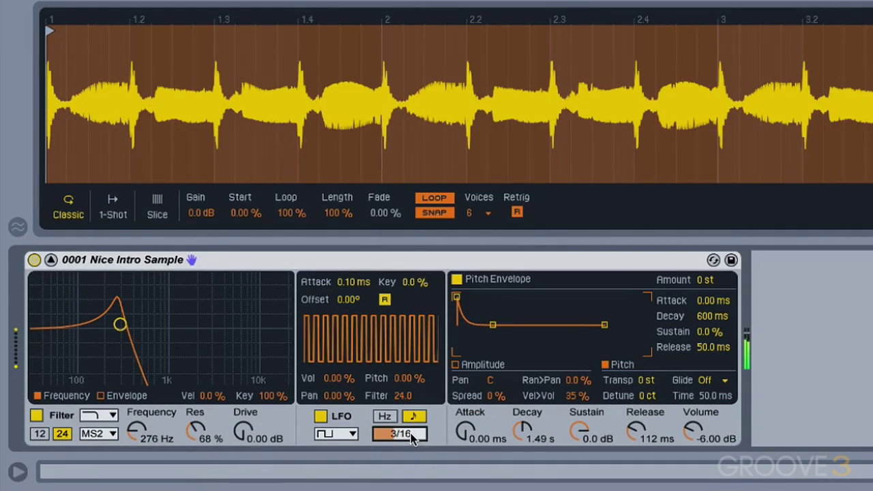
left_click(386, 417)
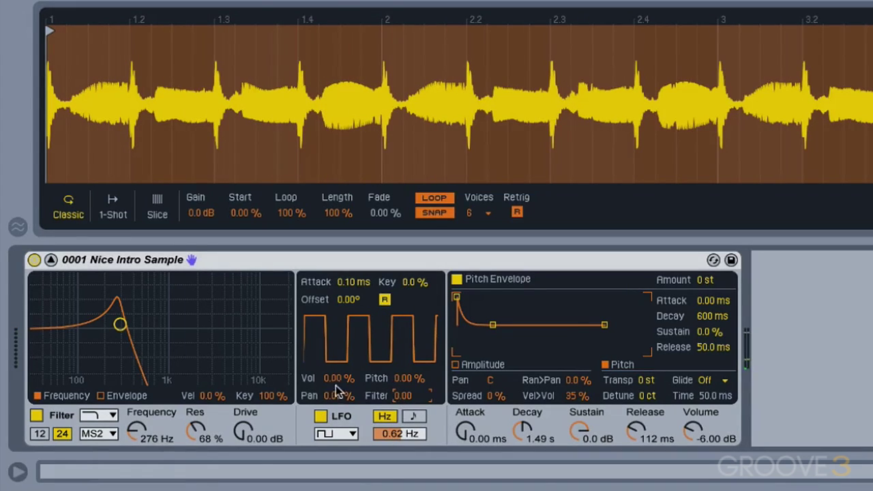
- Try full LFO volume modulation with a faster rate, then reset the volume amount
left_click_drag(338, 380, 339, 313)
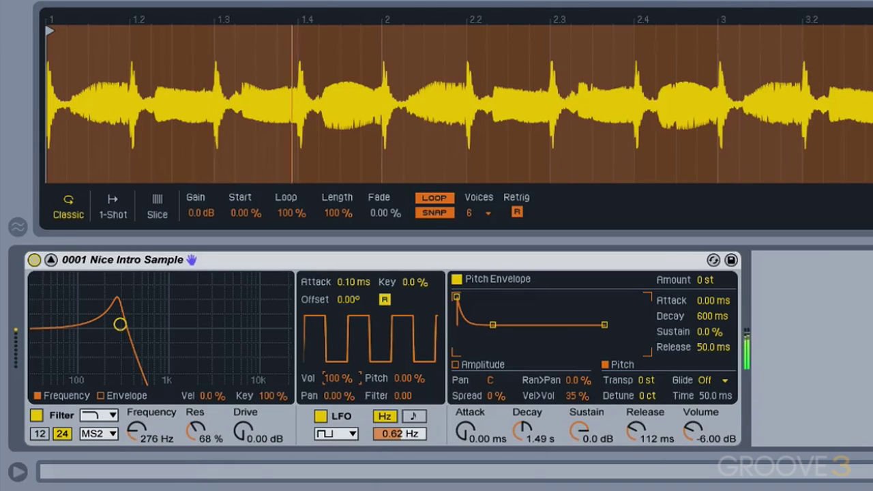
mouse_move(375, 437)
left_mouse_down()
mouse_move(375, 382)
mouse_move(375, 427)
left_mouse_up()
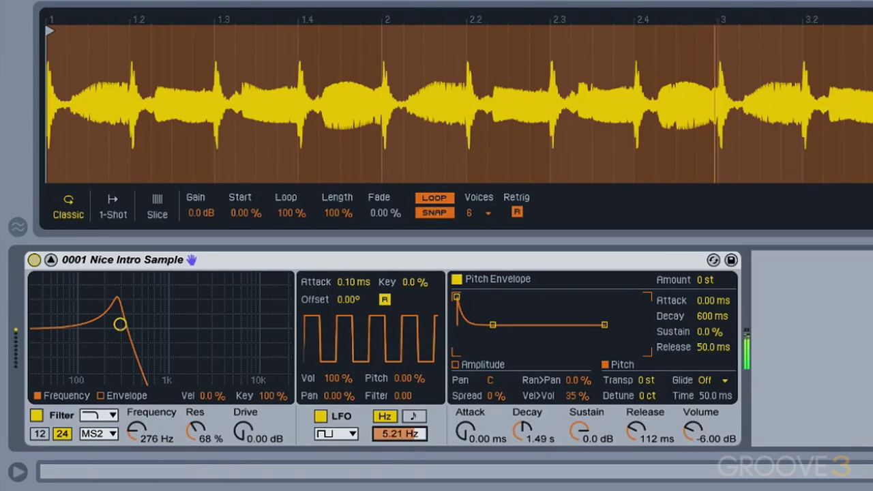
left_click(337, 379)
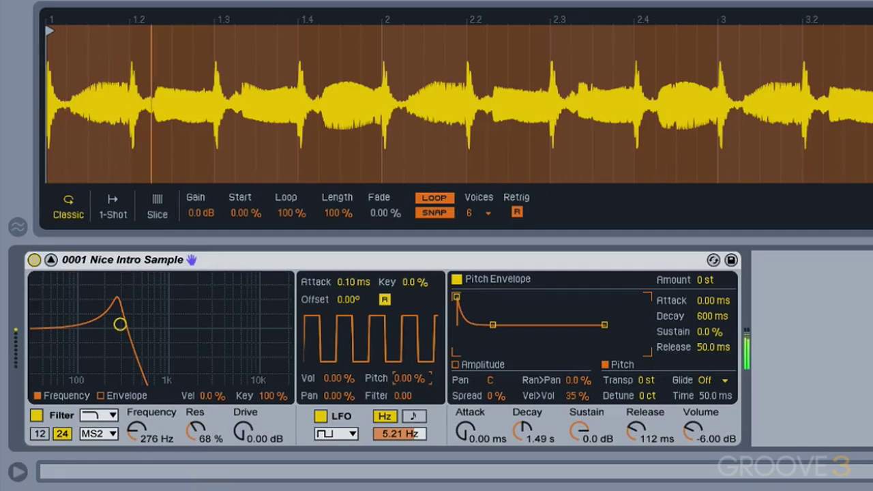
- Modulate pitch by 31.6% with a sine LFO slowed to 0.75 Hz
left_click_drag(403, 381, 403, 359)
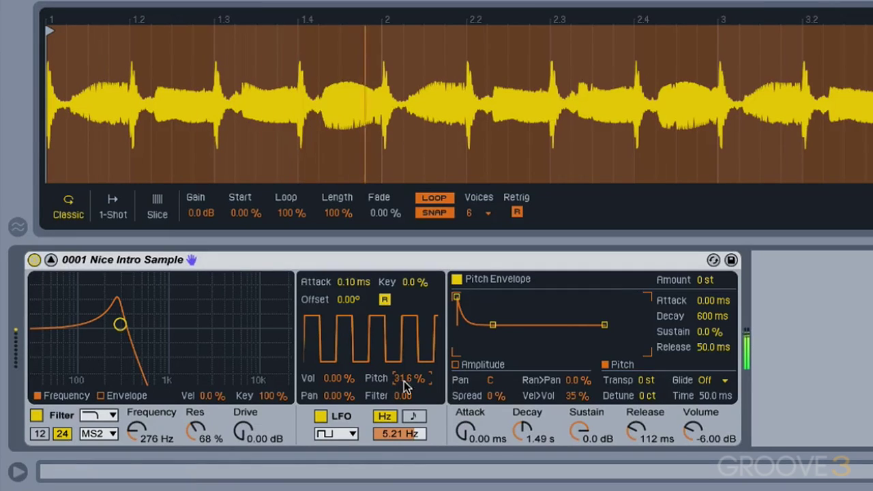
left_click(336, 433)
left_click(334, 338)
left_click_drag(400, 434, 399, 478)
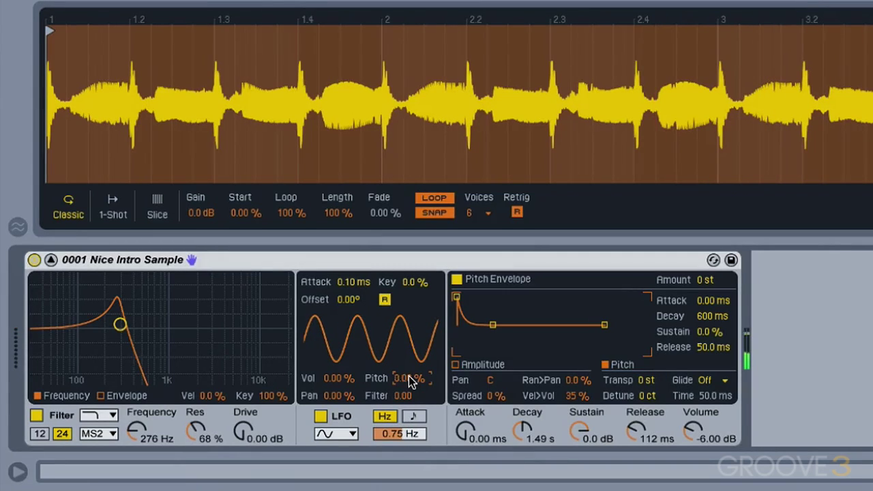
- Modulate panning at 100% with a square-wave LFO at 2.04 Hz
left_click_drag(339, 396, 339, 368)
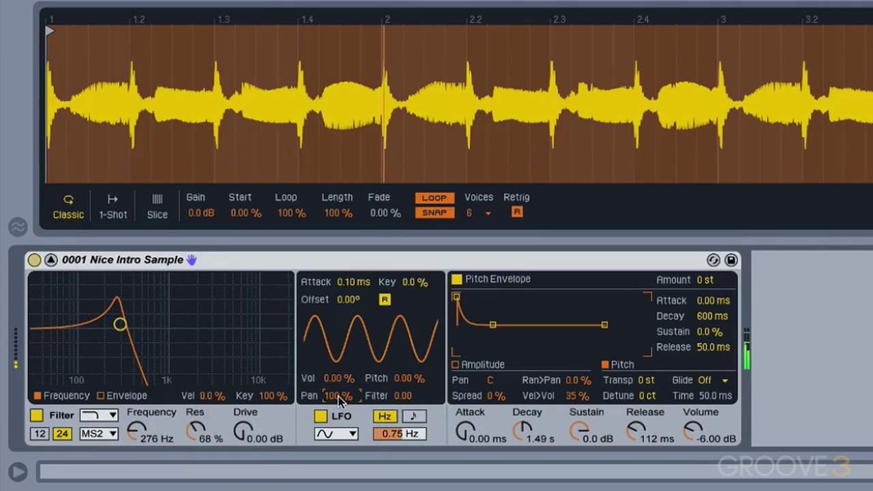
left_click_drag(399, 434, 384, 442)
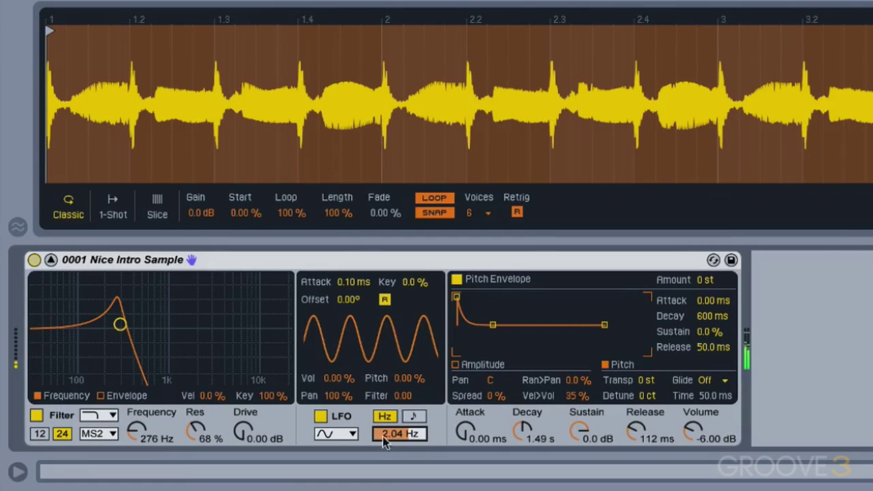
left_click(339, 441)
left_click(334, 359)
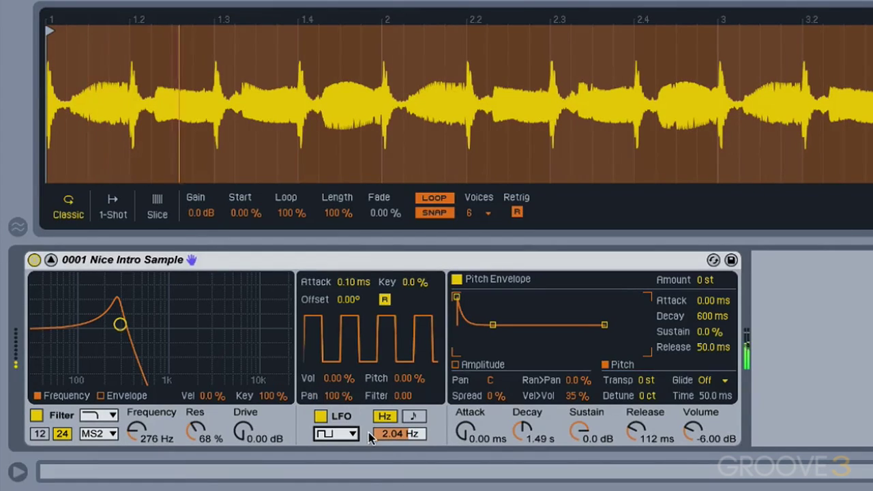
left_click(321, 417)
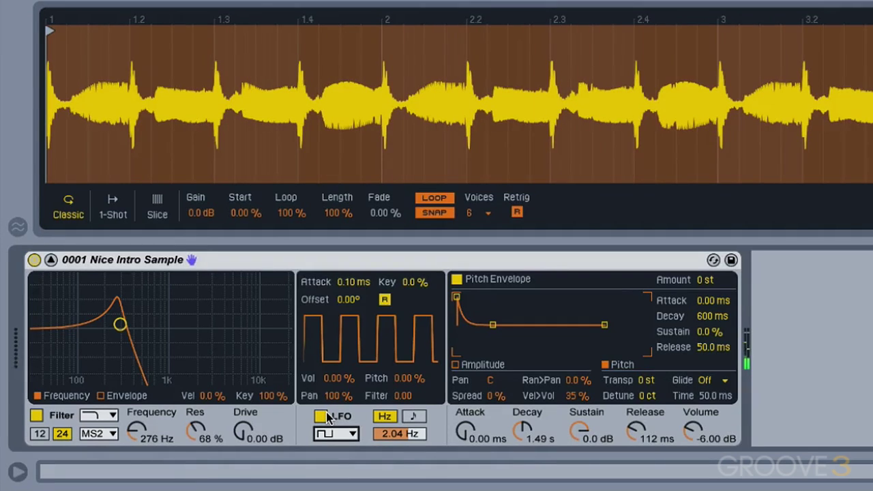
- Turn the LFO off and try 1-Shot playback before returning to Classic
left_click(321, 416)
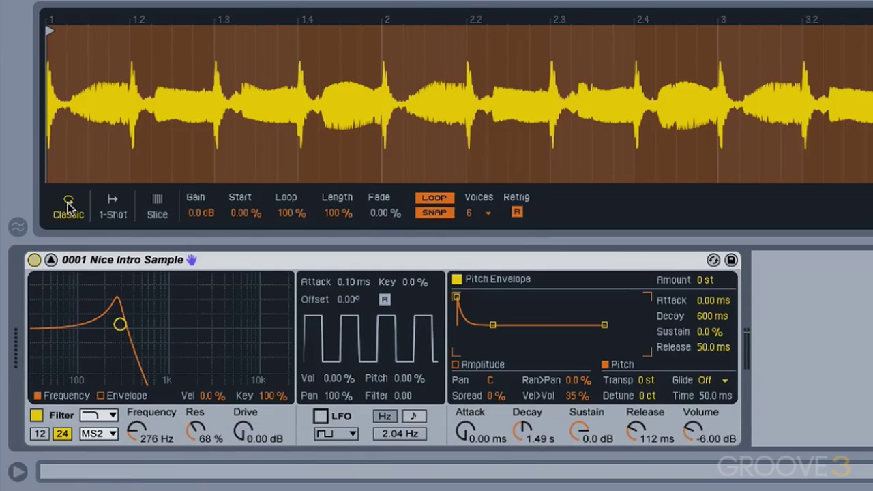
left_click(111, 205)
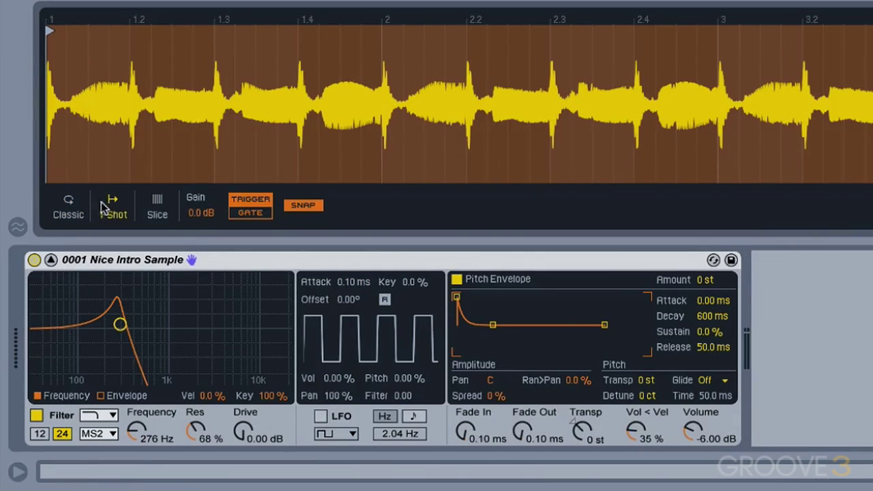
left_click(68, 205)
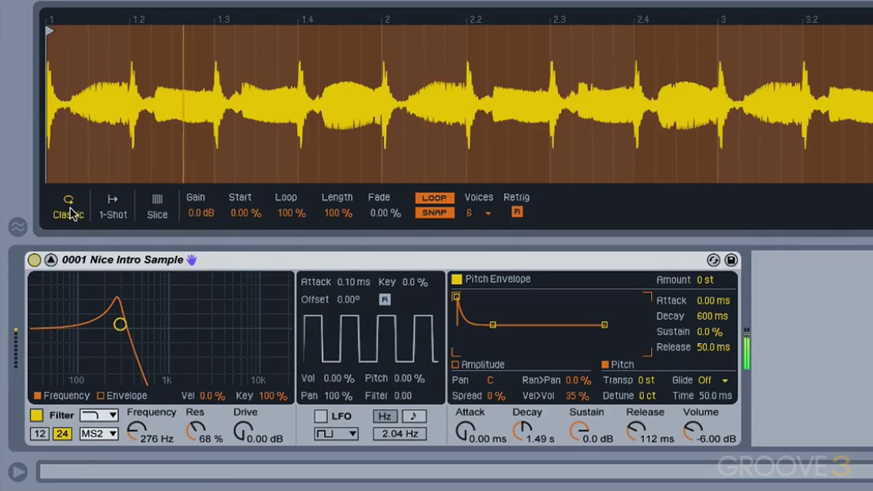
- Open the filter to 22.0 kHz with 29% resonance and switch the sample to Slice mode
left_click_drag(135, 438, 134, 382)
left_click_drag(196, 431, 203, 438)
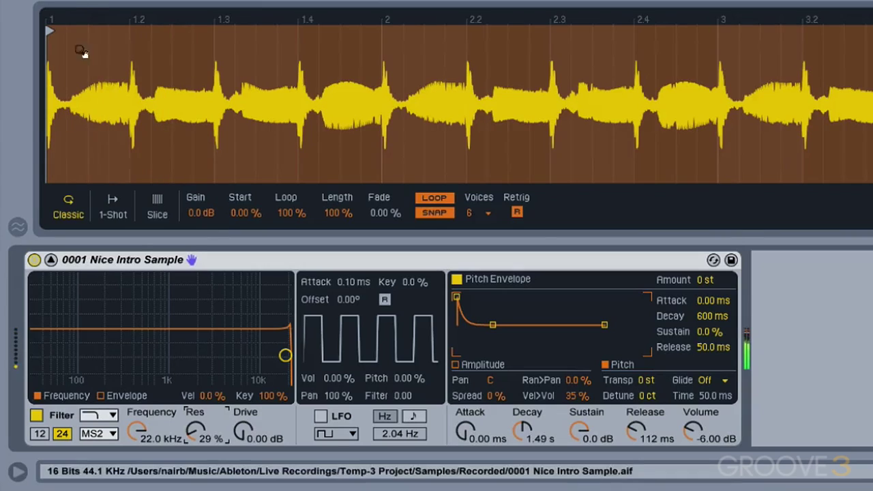
left_click(113, 205)
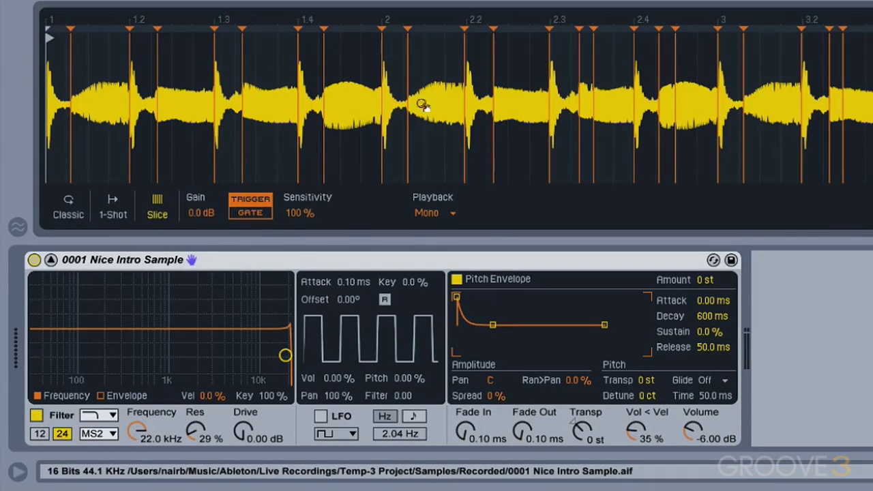
mouse_move(381, 31)
left_mouse_down()
mouse_move(351, 31)
mouse_move(381, 32)
left_mouse_up()
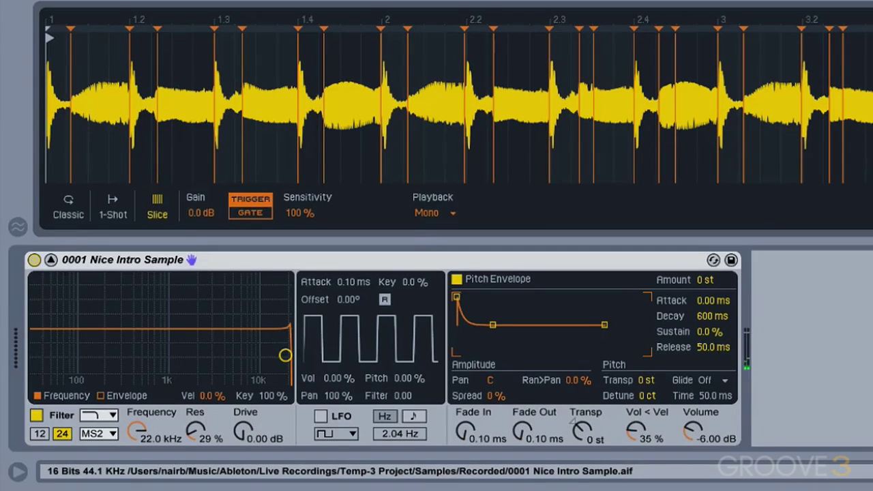
left_click_drag(300, 213, 300, 224)
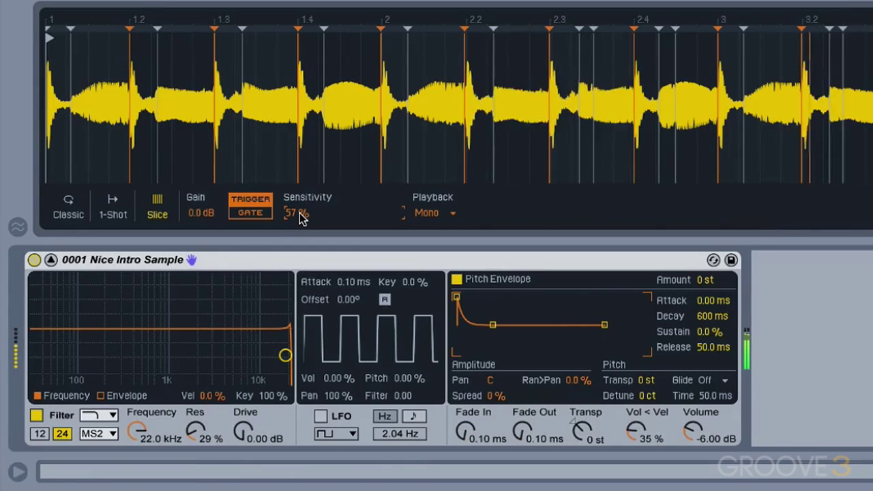
left_click_drag(300, 217, 300, 178)
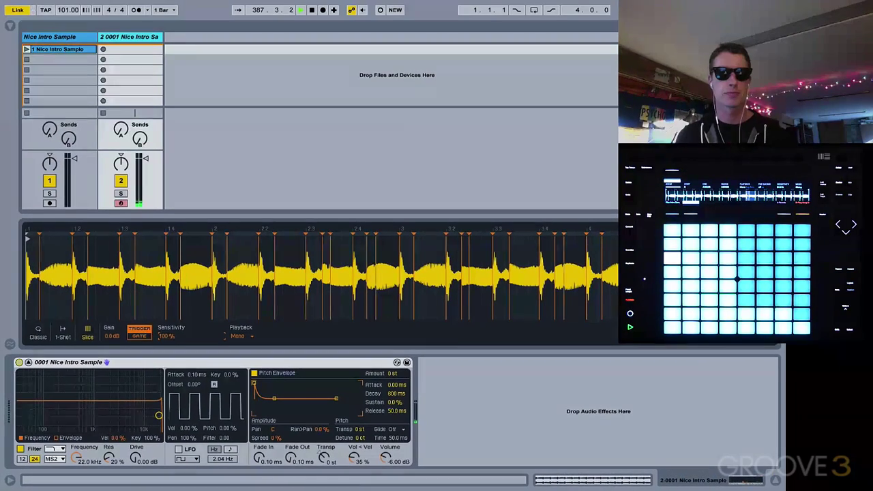
- Switch Simpler from Slice to Classic mode, removing the slice markers
left_click(38, 331)
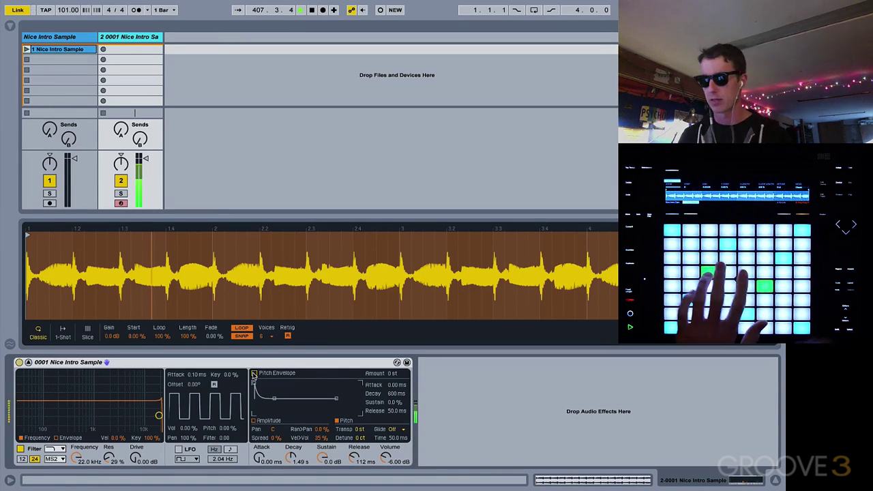
- Enable the pitch envelope at +24 st with 2.72 s decay and 1.26 s attack, then switch it off
left_click(254, 374)
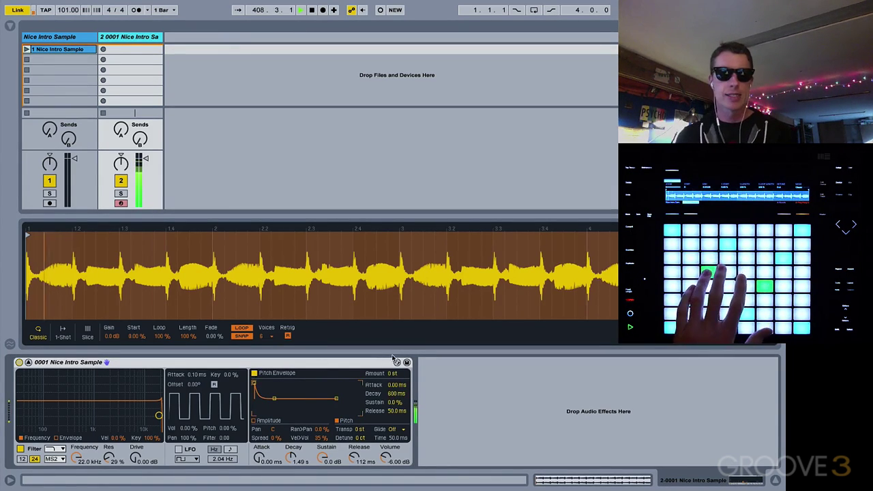
mouse_move(393, 375)
left_mouse_down()
mouse_move(393, 354)
mouse_move(393, 371)
left_mouse_up()
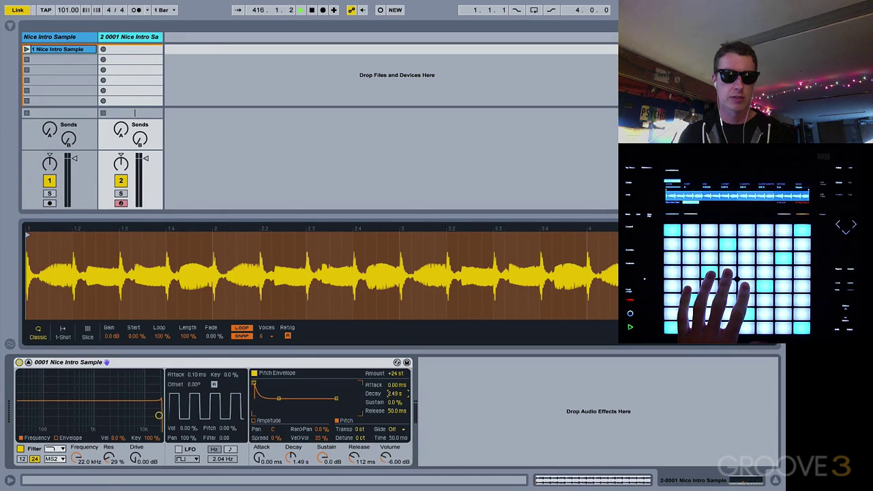
left_click_drag(395, 394, 395, 390)
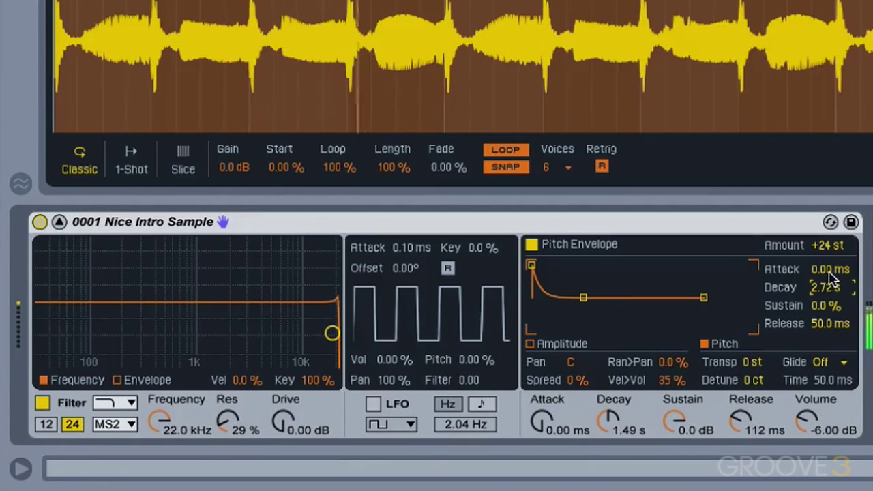
left_click_drag(831, 278, 831, 249)
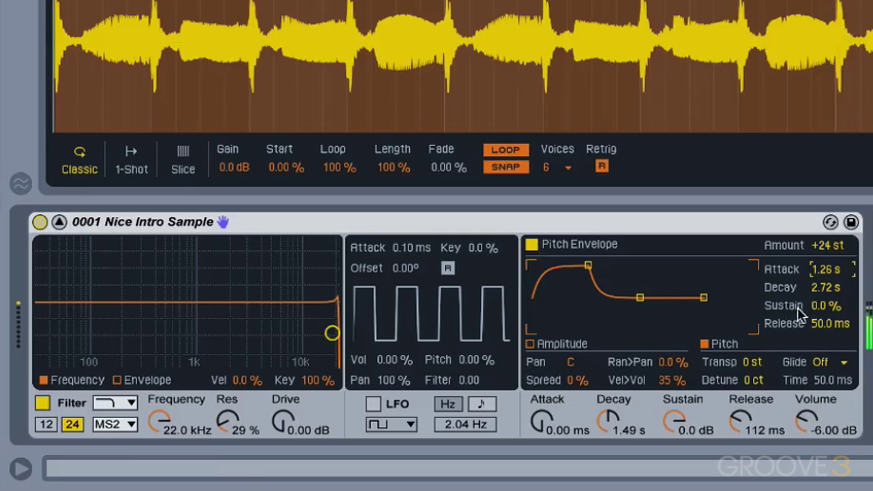
left_click(821, 308)
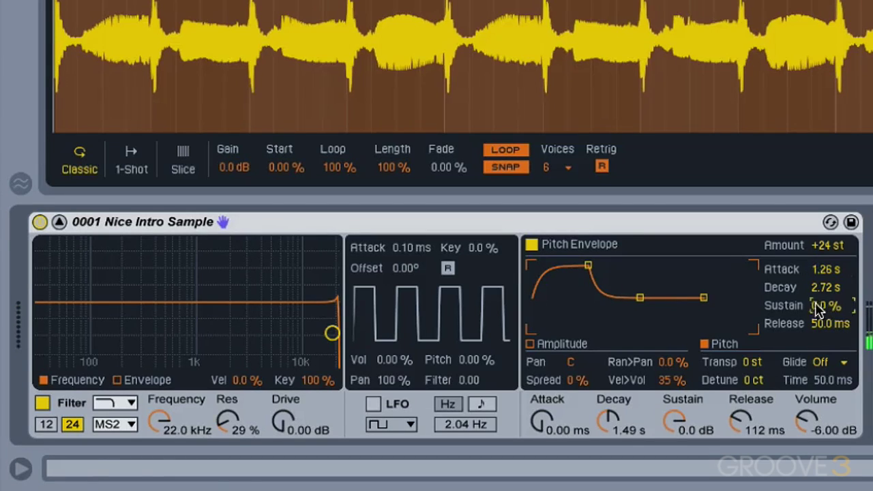
left_click(531, 245)
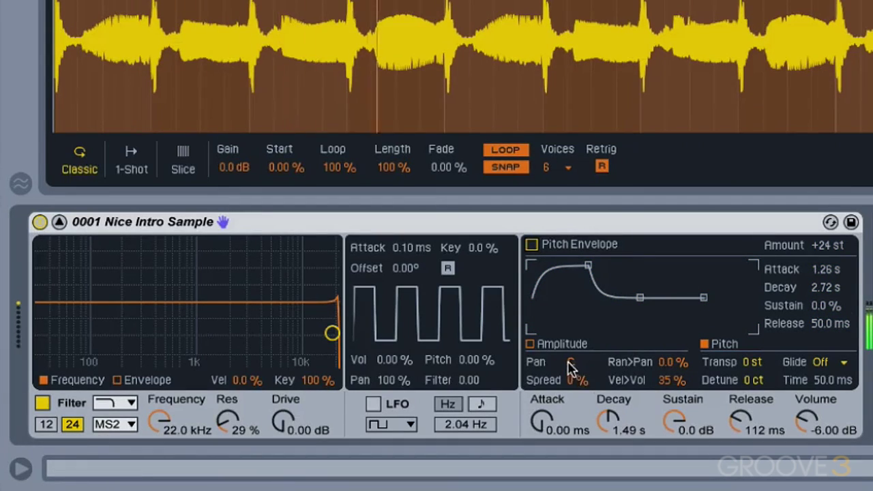
- Audition Pan and stereo Spread values, finally bringing Spread down to 0%
mouse_move(571, 369)
left_mouse_down()
mouse_move(572, 358)
mouse_move(572, 403)
mouse_move(573, 368)
left_mouse_up()
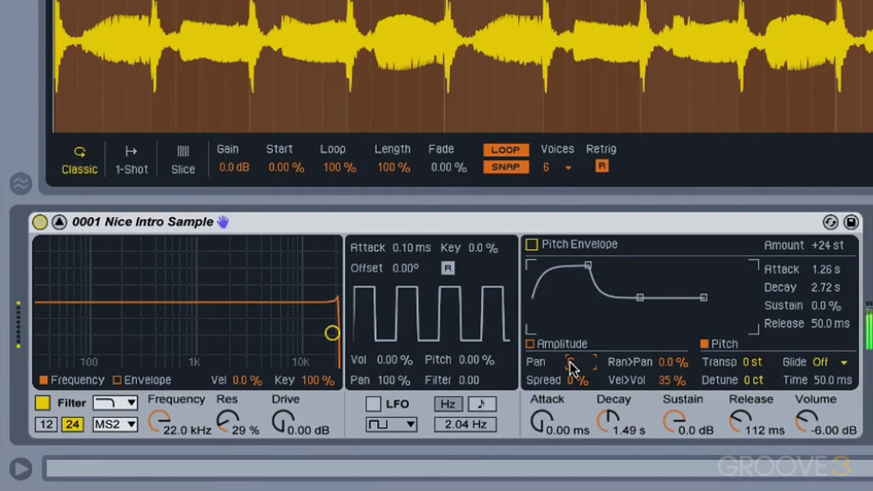
left_click_drag(585, 382, 585, 347)
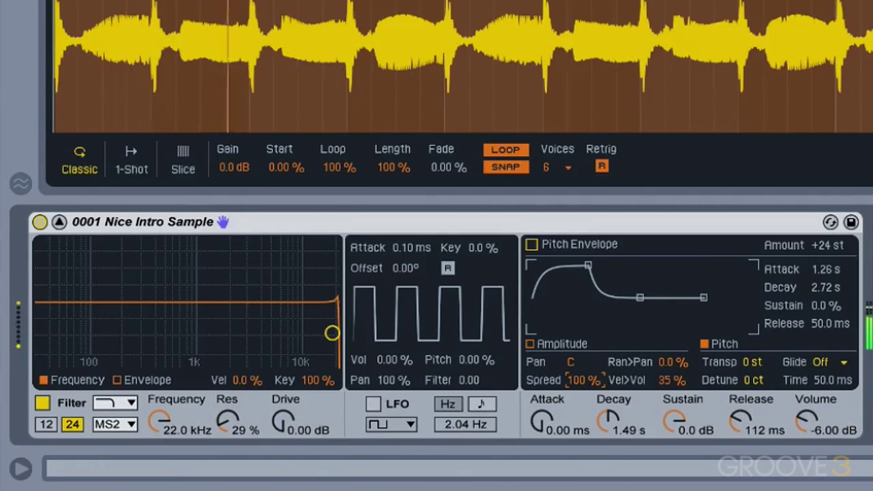
key("Delete")
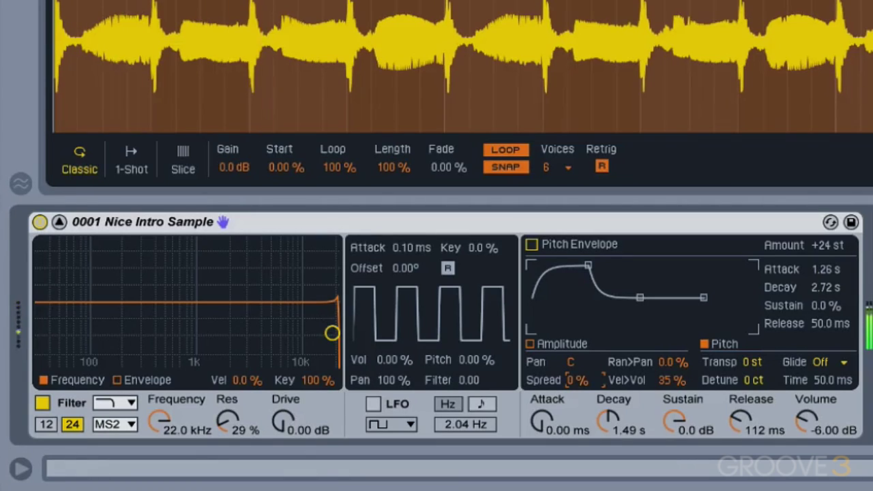
key("ctrl+z")
left_click_drag(585, 382, 585, 404)
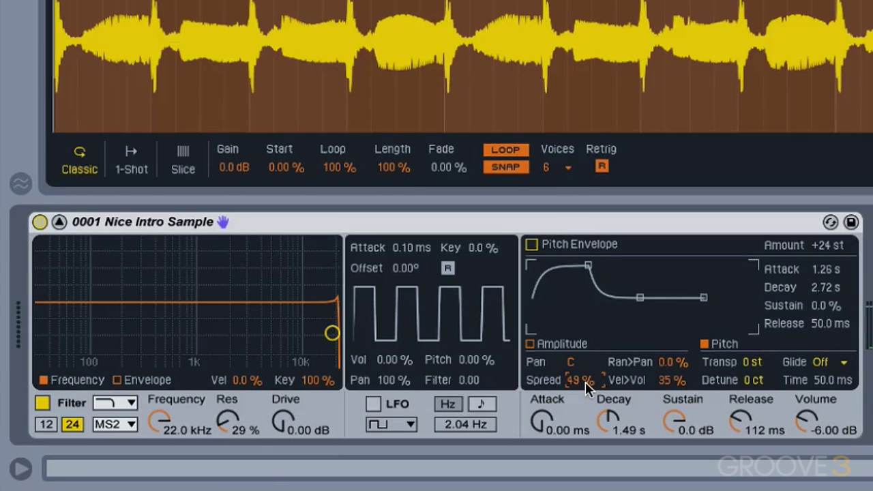
left_click_drag(585, 382, 585, 406)
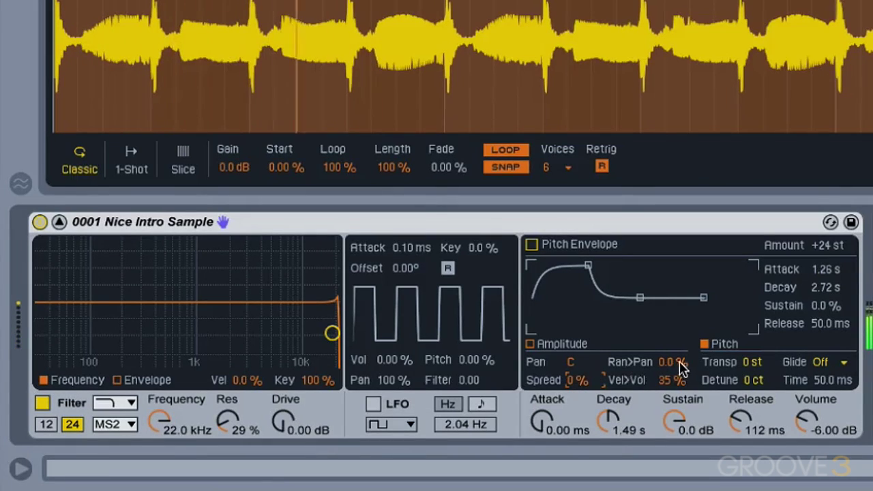
- Try random panning per note, then lower Vel>Vol to 20%
left_click_drag(682, 365, 682, 316)
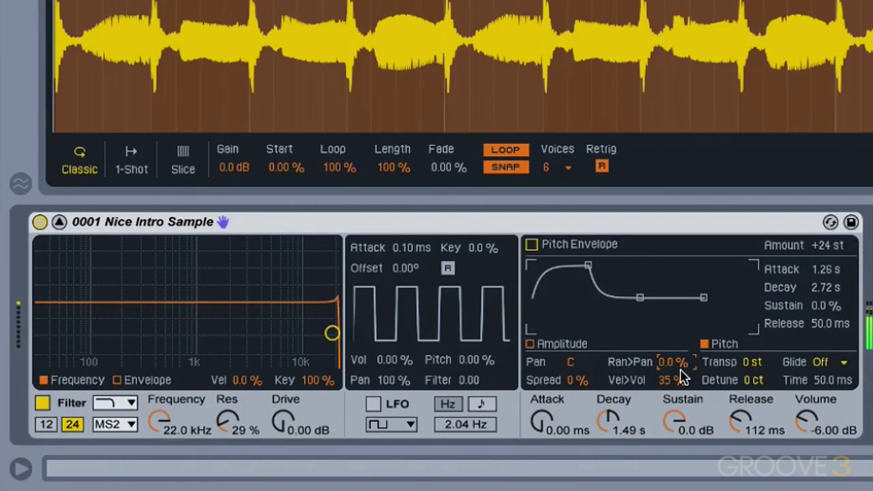
left_click_drag(682, 380, 682, 341)
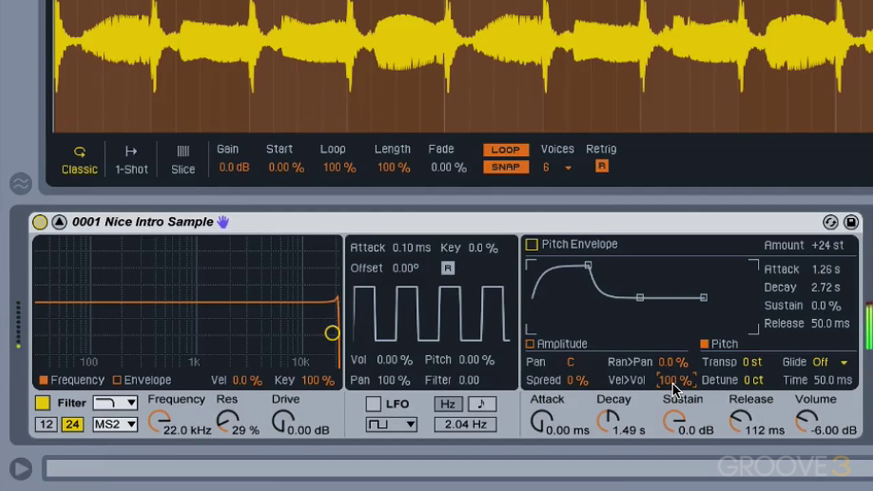
left_click_drag(675, 380, 675, 409)
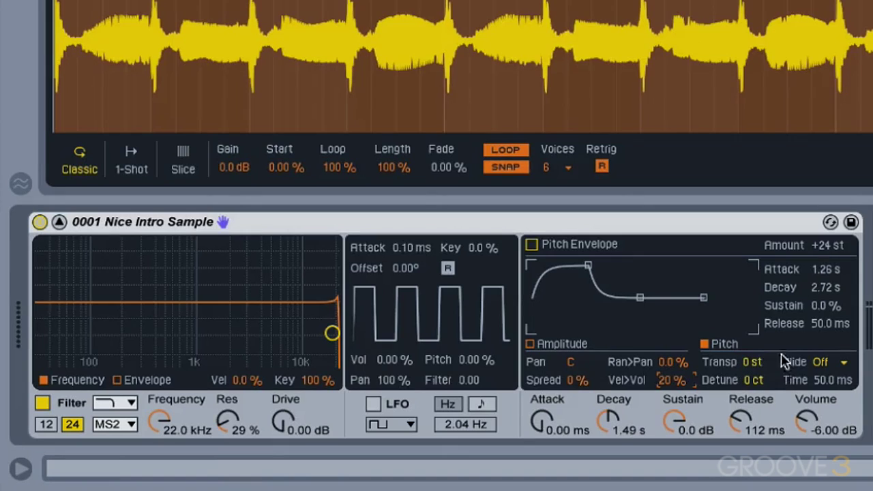
- Audition Portamento glide with a 1.65 s glide time, then set Glide back to Off
left_click(820, 362)
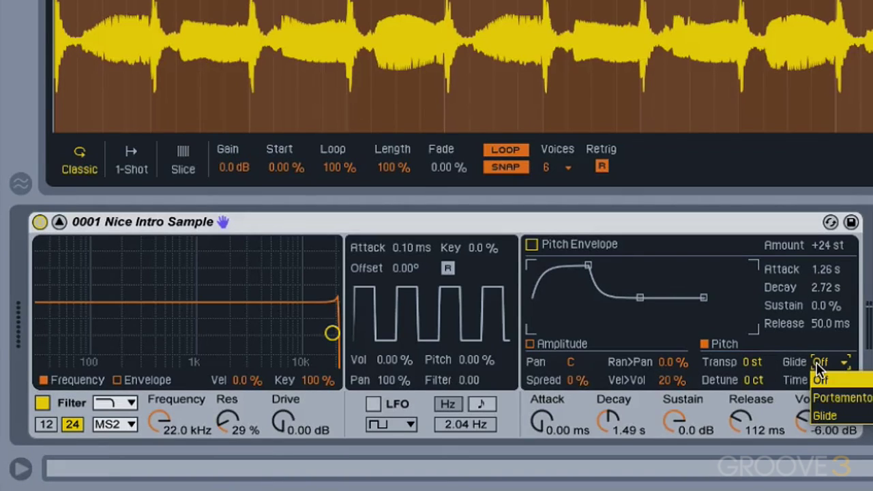
left_click(841, 399)
left_click_drag(832, 380, 832, 307)
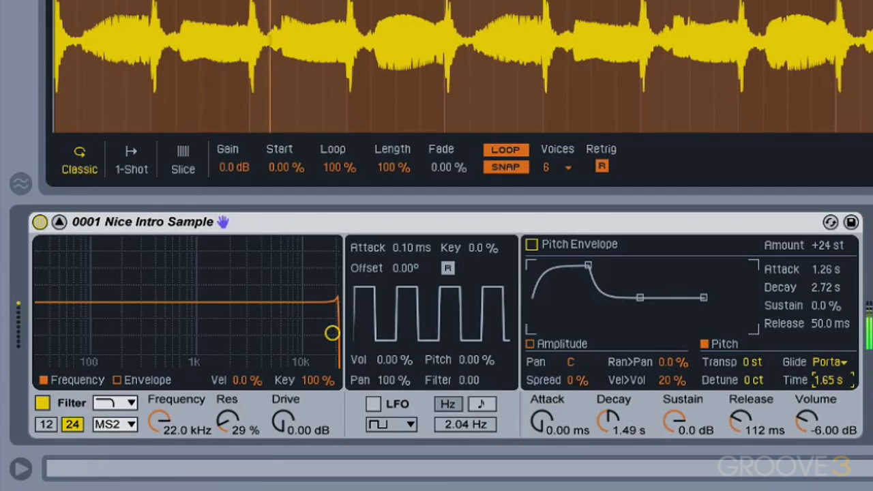
left_click(827, 362)
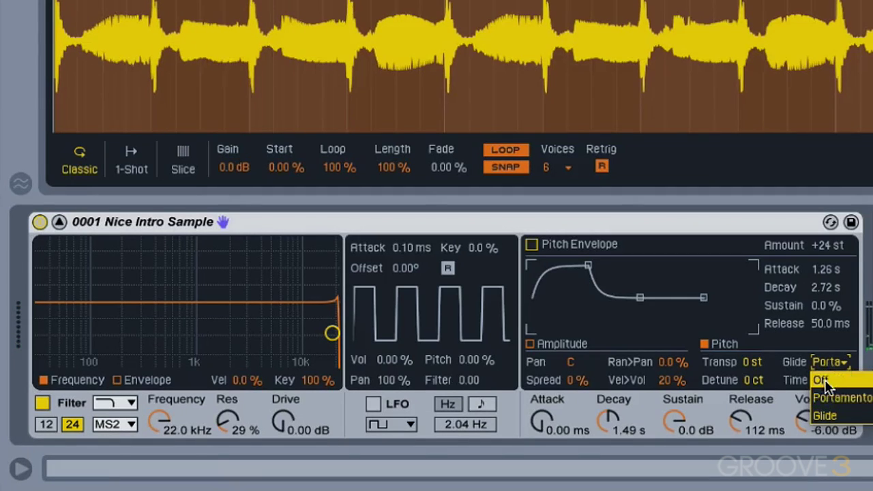
left_click(827, 380)
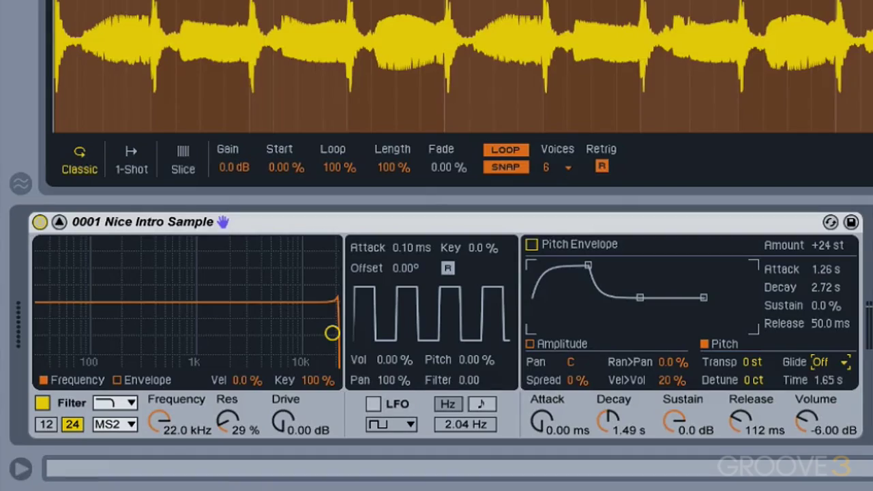